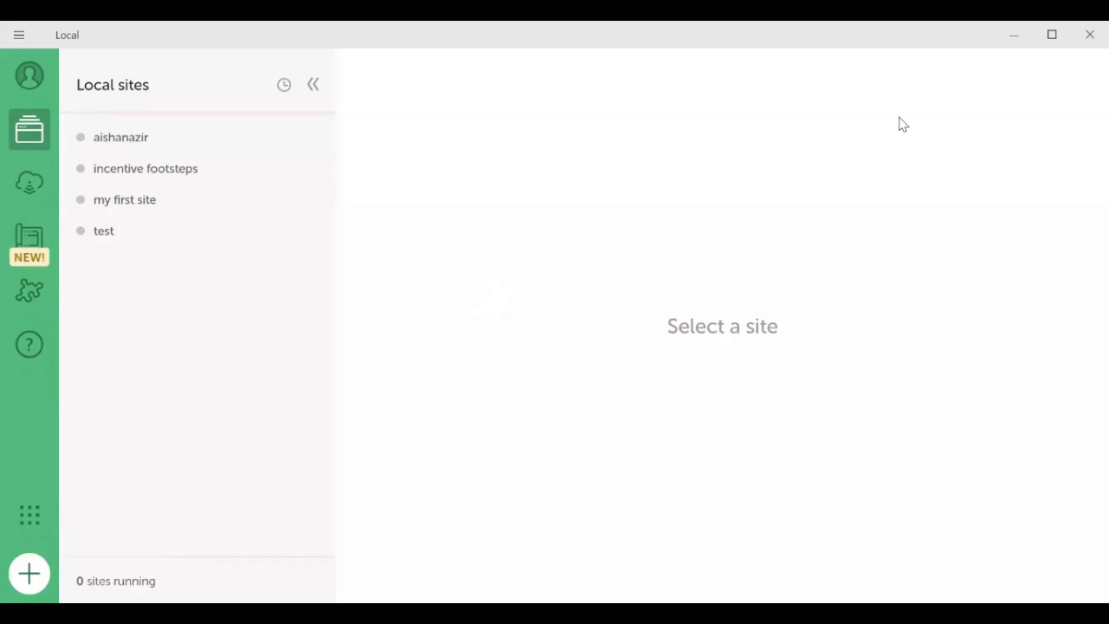
Step: Start adding a new Local site using the 'Create a new site' option
{"action": "left_click", "coordinate": [26, 575]}
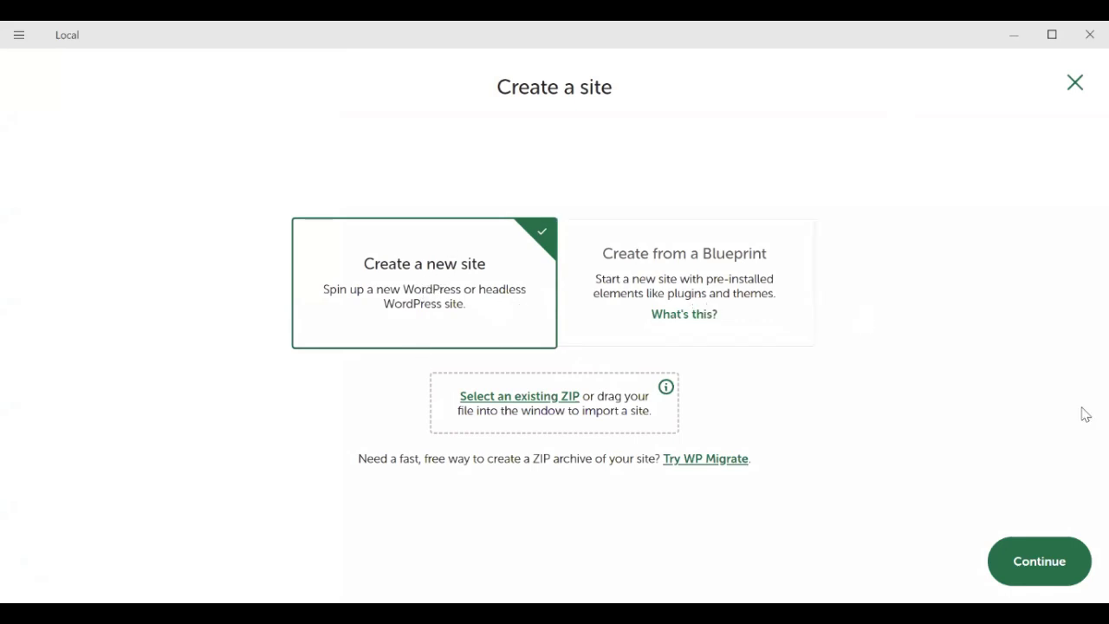
{"action": "left_click", "coordinate": [1047, 562]}
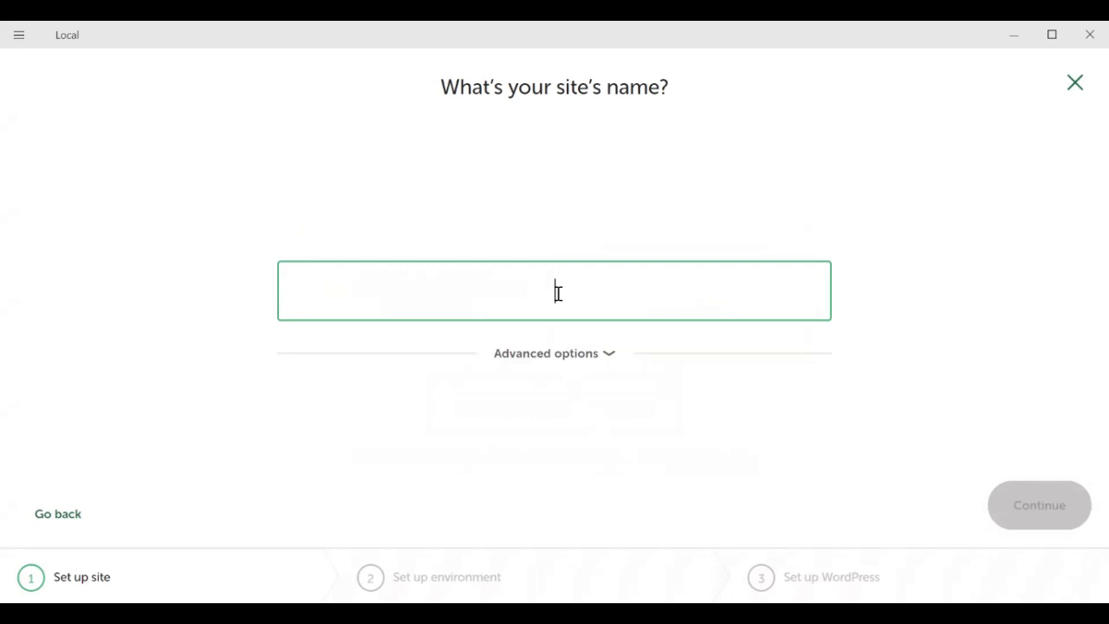
Step: Name the site 'incentive footsteps', fixing the typo, and reveal its domain and path settings
{"action": "type", "text": "incentive "}
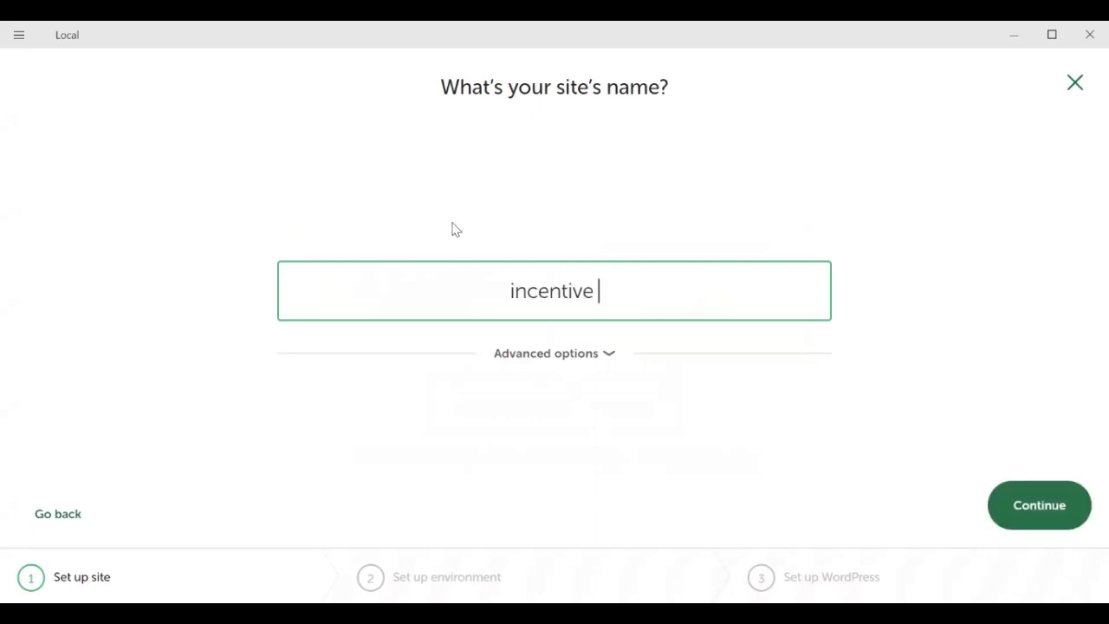
{"action": "type", "text": "footstpes"}
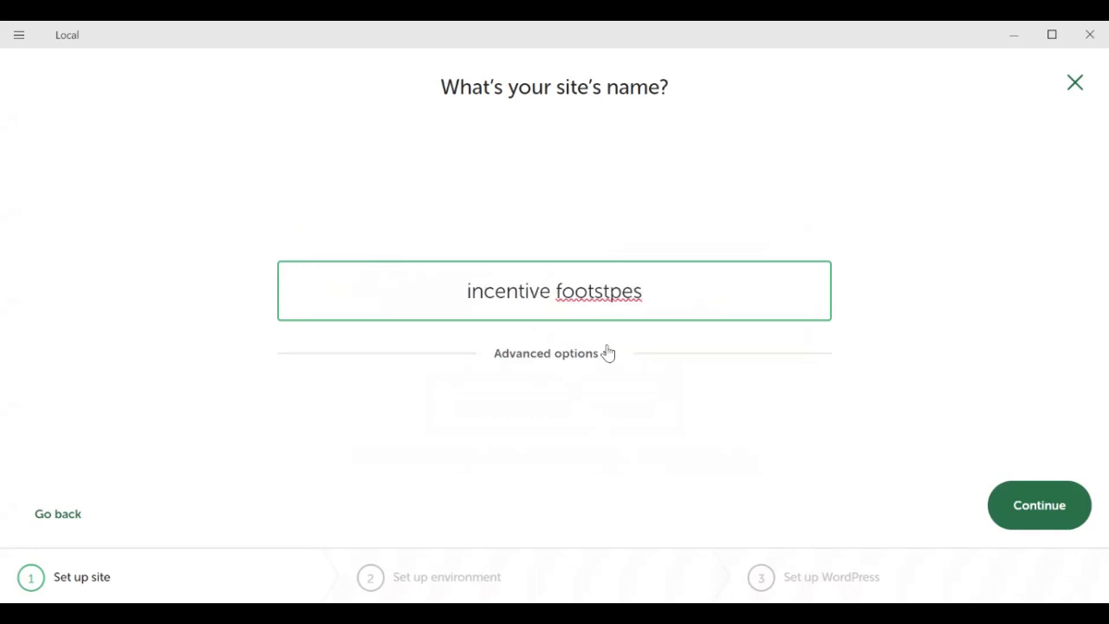
{"action": "left_click", "coordinate": [610, 292]}
{"action": "type", "text": "e"}
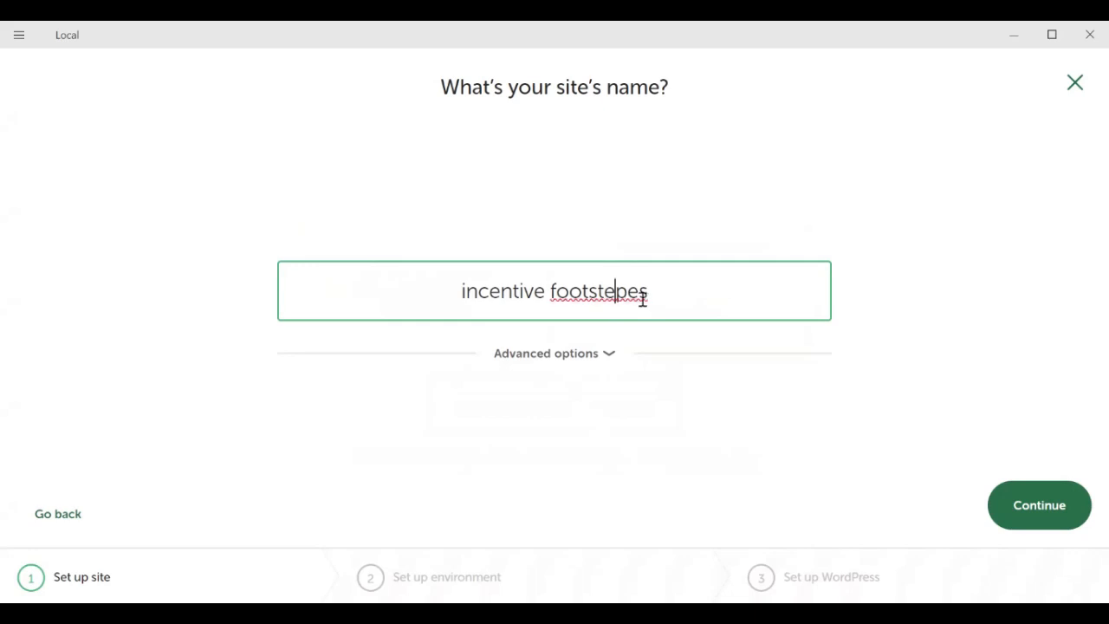
{"action": "left_click", "coordinate": [640, 292]}
{"action": "key", "text": "BackSpace"}
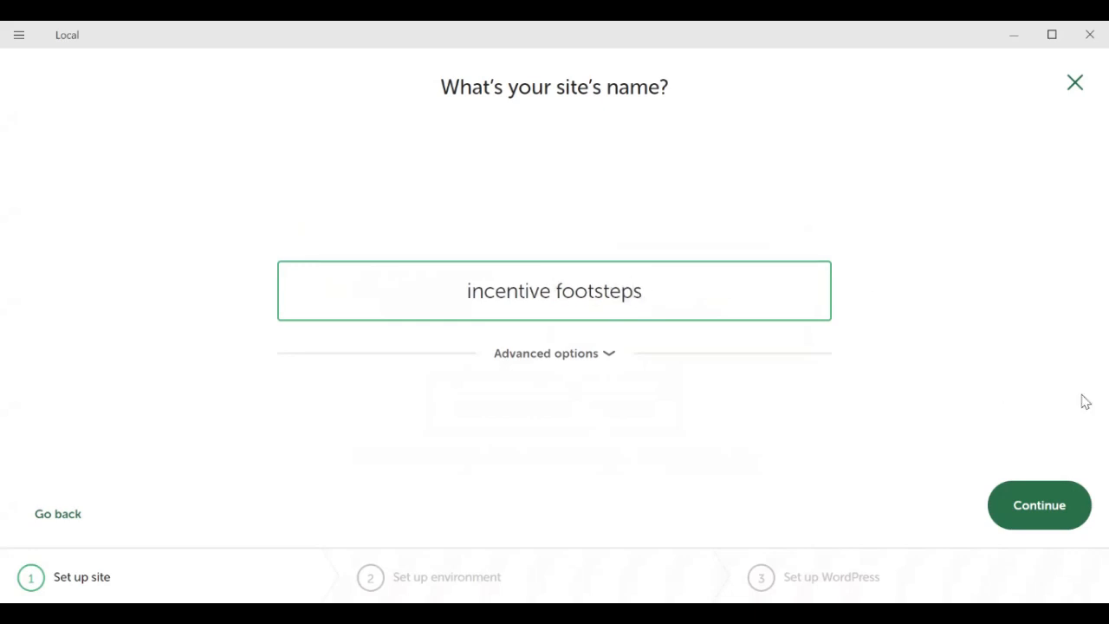
{"action": "left_click", "coordinate": [606, 354]}
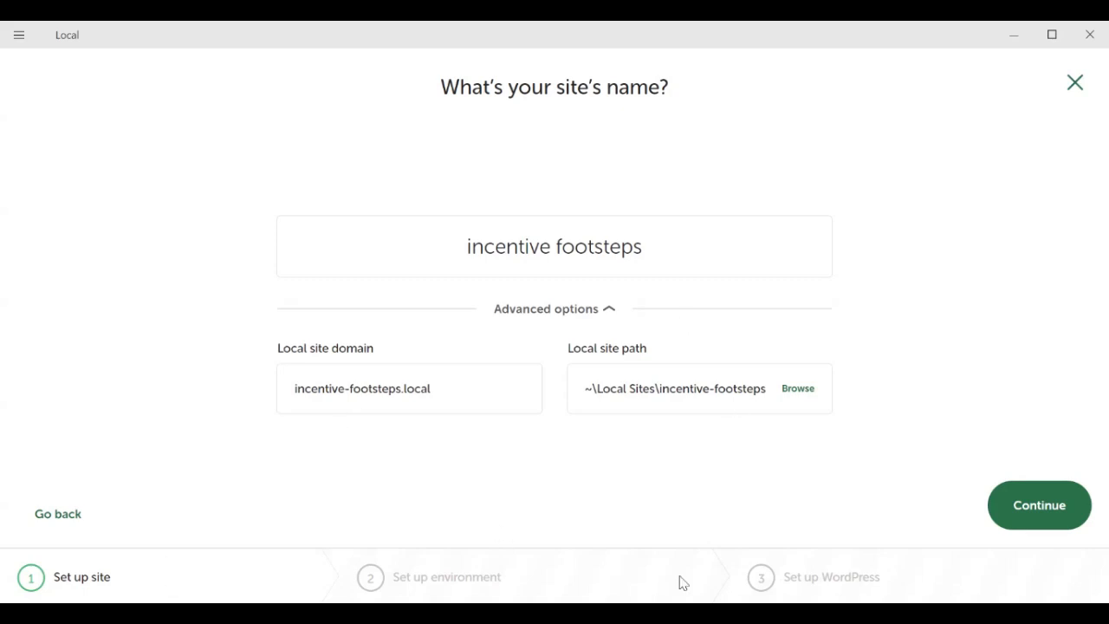
Step: After the domain-taken error, shorten the site name to 'incentive foots' and continue
{"action": "left_click", "coordinate": [1031, 509]}
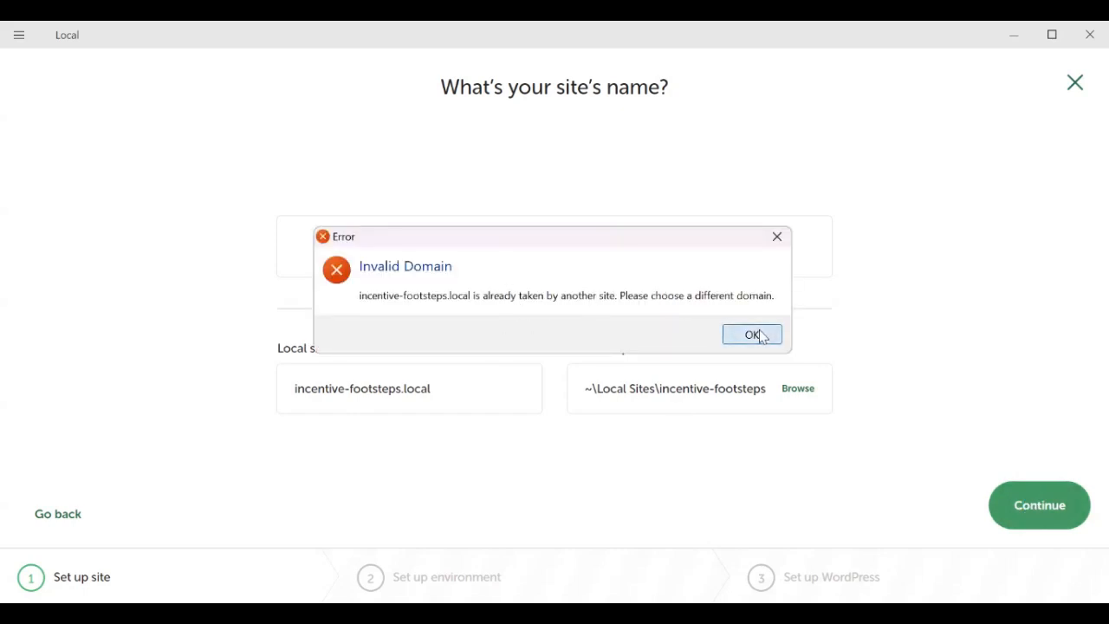
{"action": "key", "text": "Return"}
{"action": "left_click", "coordinate": [646, 246]}
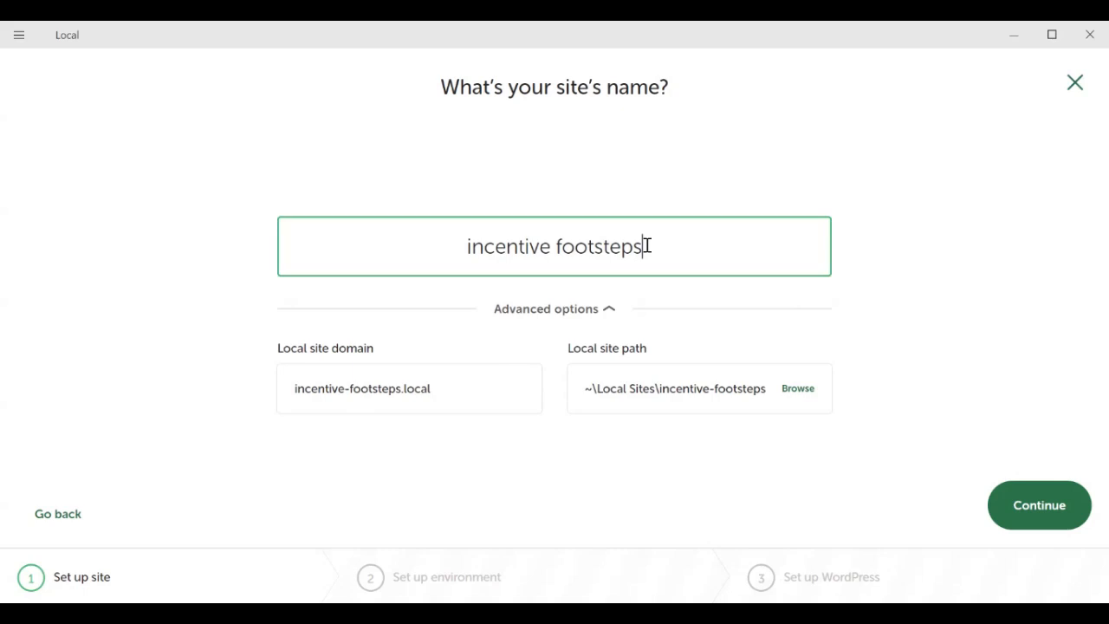
{"action": "key", "text": "BackSpace"}
{"action": "key", "text": "BackSpace"}
{"action": "key", "text": "BackSpace"}
{"action": "key", "text": "BackSpace"}
{"action": "key", "text": "BackSpace"}
{"action": "key", "text": "BackSpace"}
{"action": "key", "text": "BackSpace"}
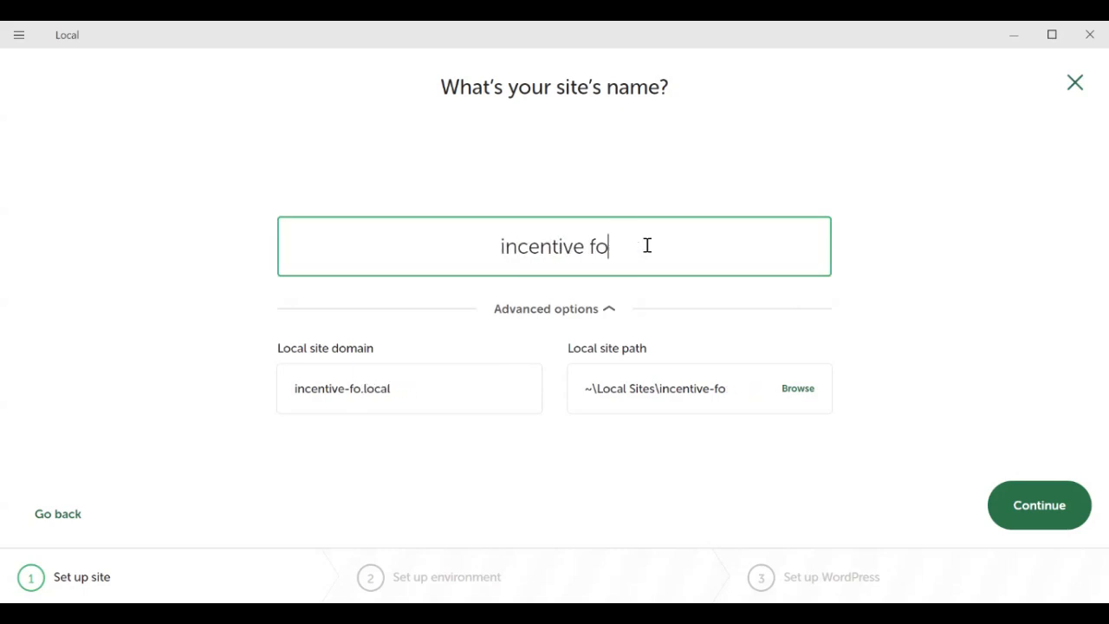
{"action": "type", "text": "ts"}
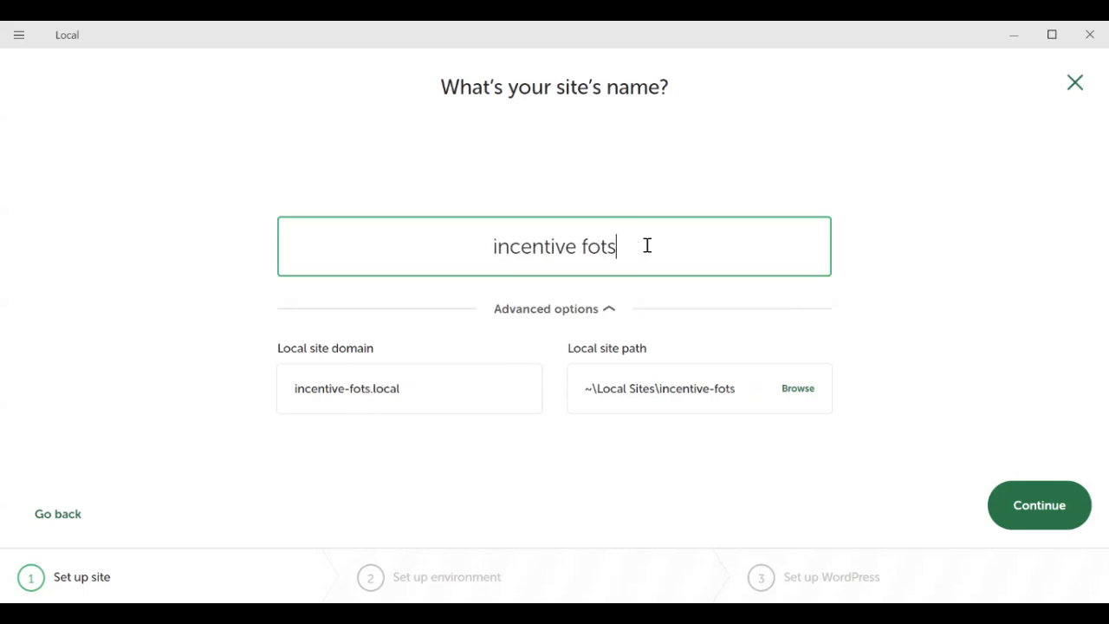
{"action": "key", "text": "BackSpace"}
{"action": "key", "text": "BackSpace"}
{"action": "type", "text": "ots"}
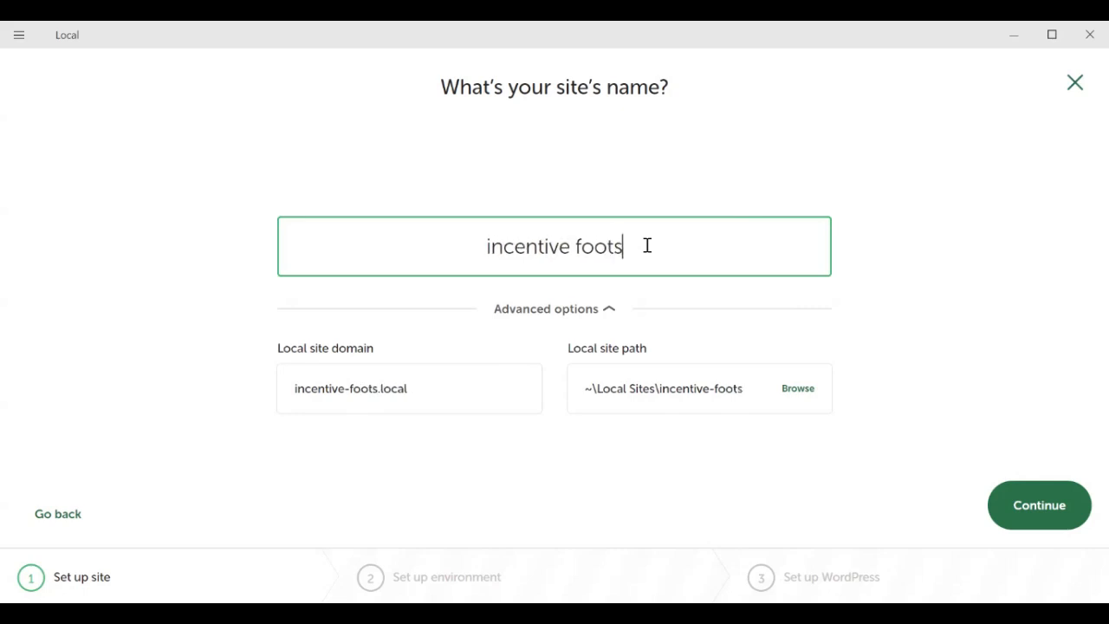
{"action": "left_click", "coordinate": [1043, 508]}
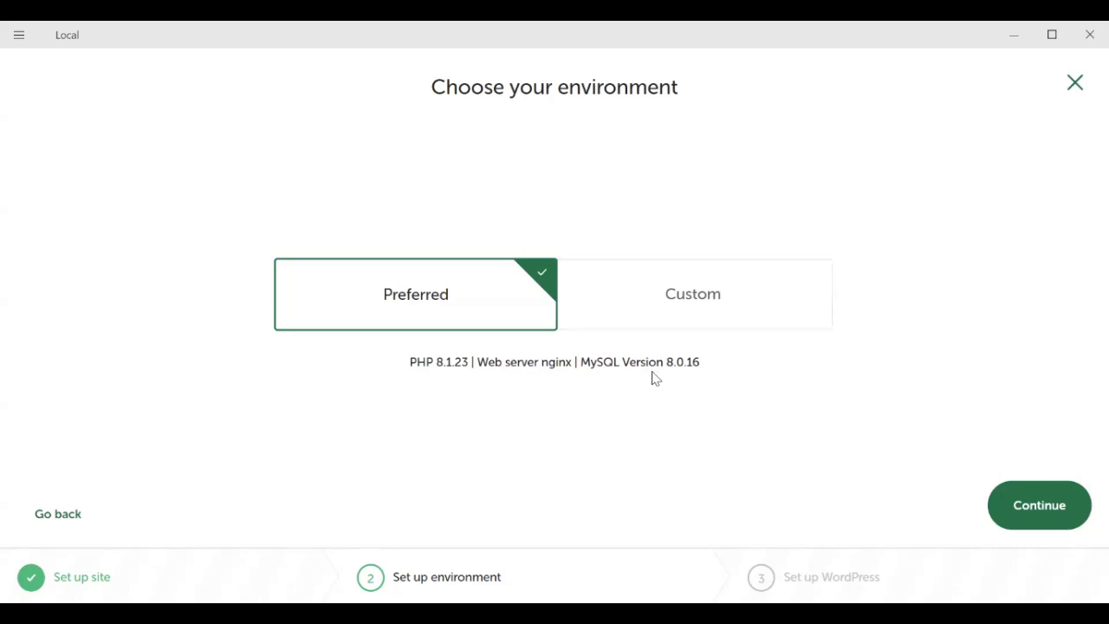
Step: Review the Custom PHP, web server and database options, then keep Preferred and continue
{"action": "left_click", "coordinate": [708, 312]}
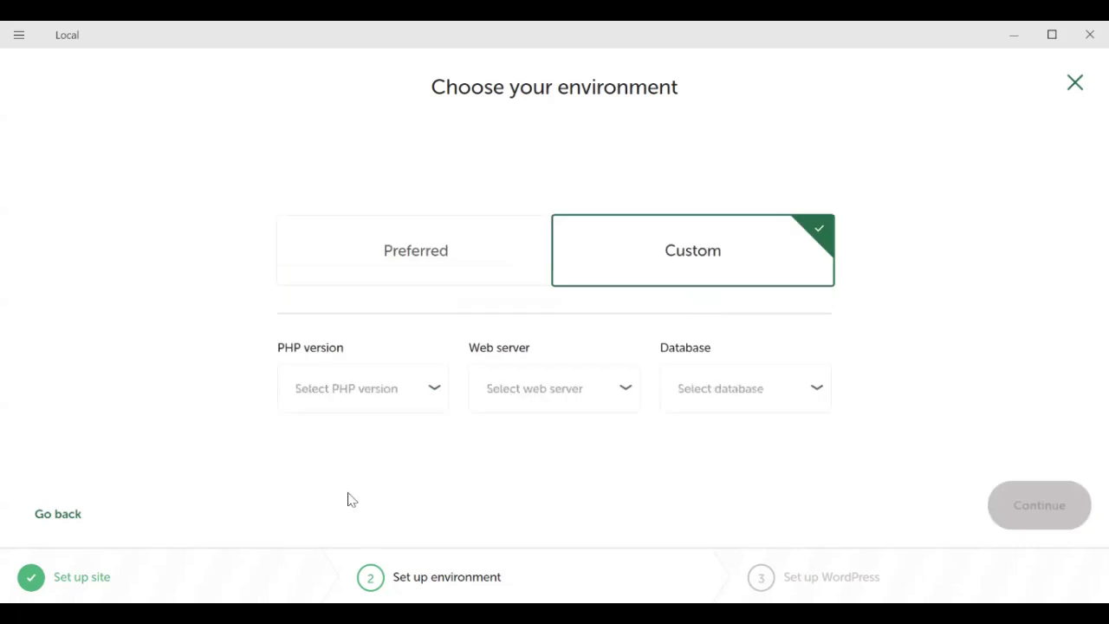
{"action": "left_click", "coordinate": [433, 390]}
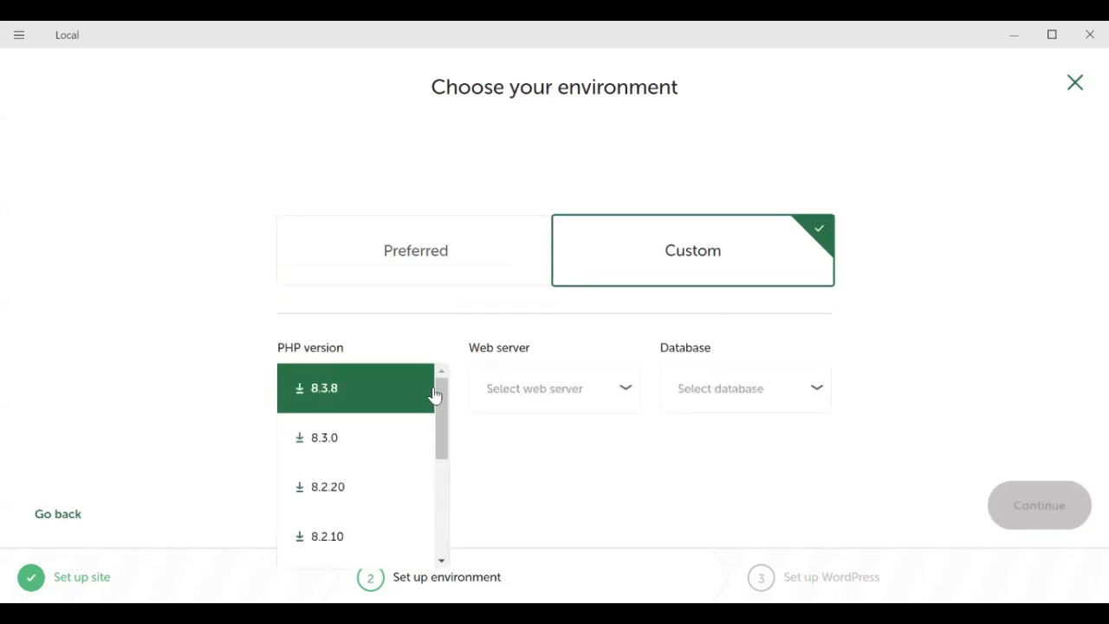
{"action": "left_click", "coordinate": [626, 390]}
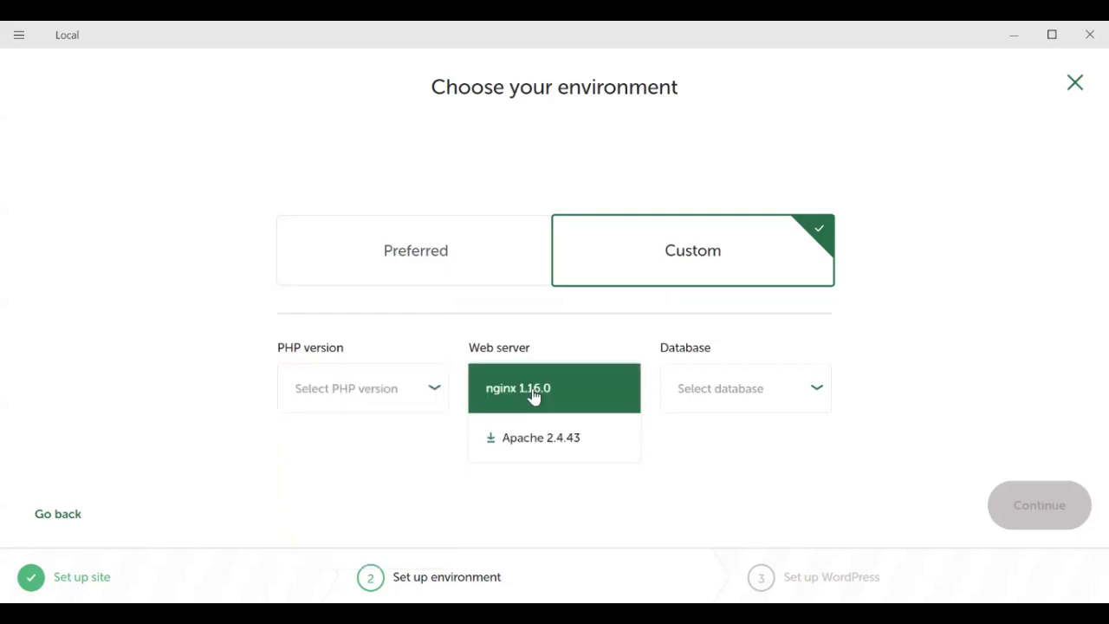
{"action": "left_click", "coordinate": [422, 457]}
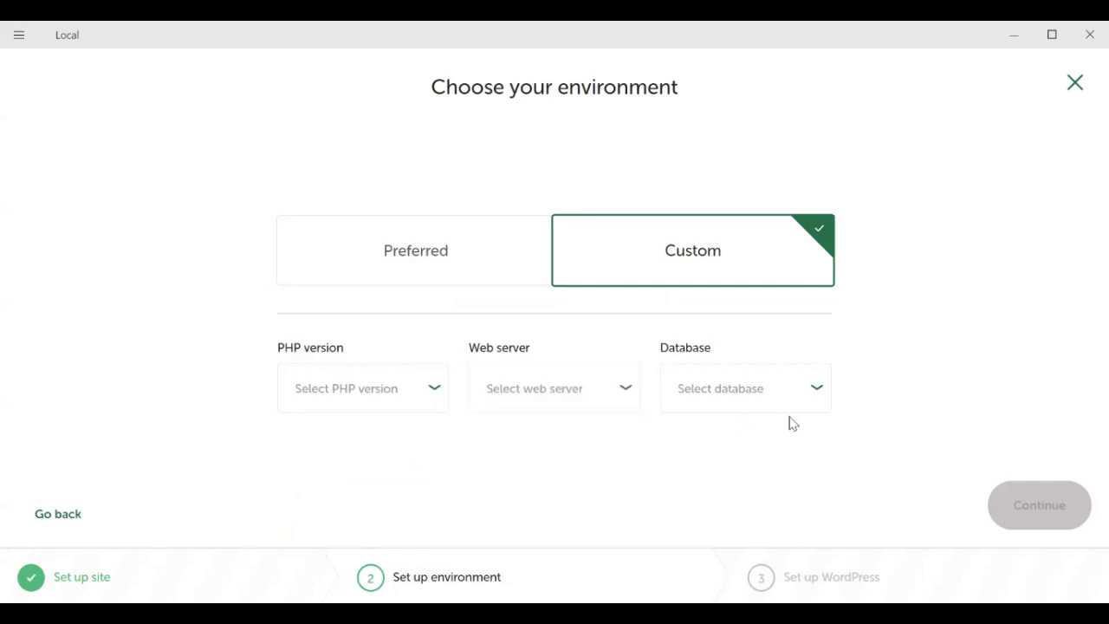
{"action": "left_click", "coordinate": [820, 389]}
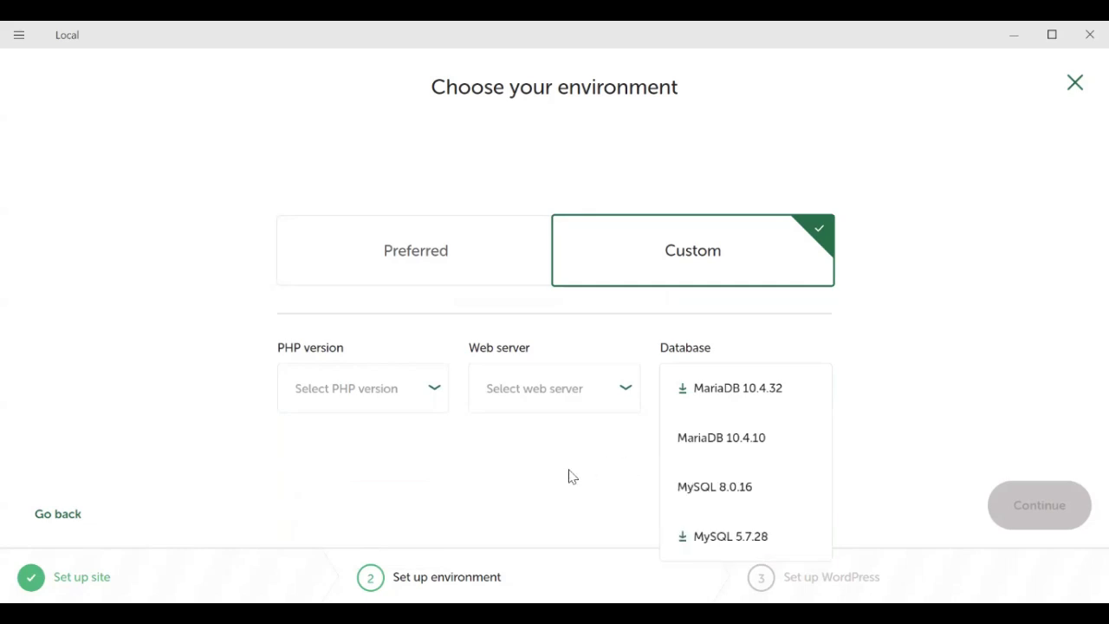
{"action": "left_click", "coordinate": [874, 436]}
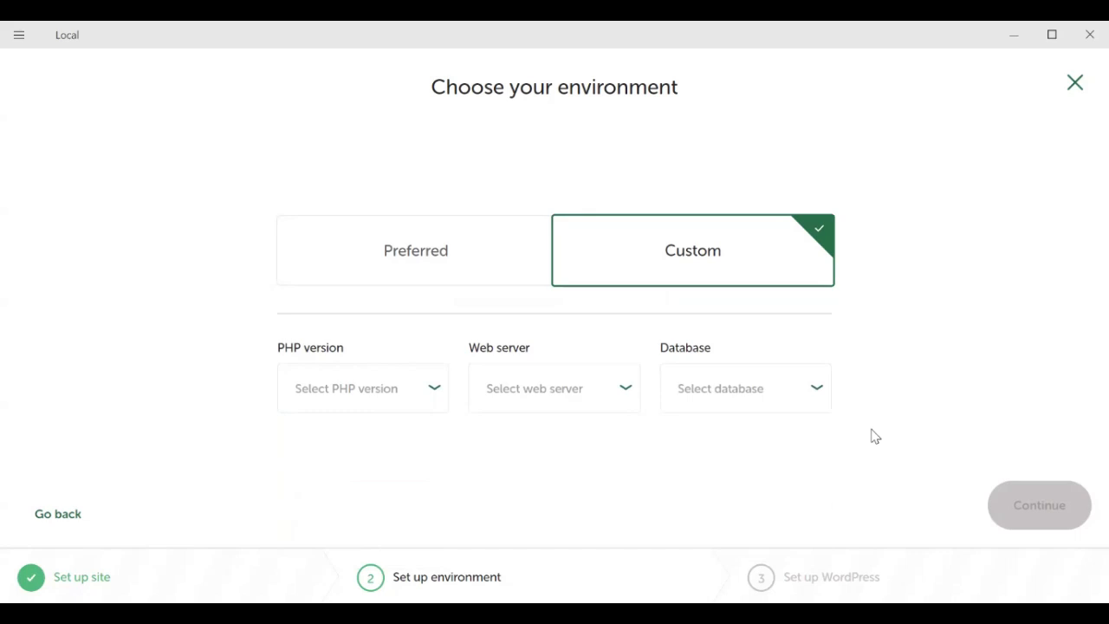
{"action": "left_click", "coordinate": [443, 265]}
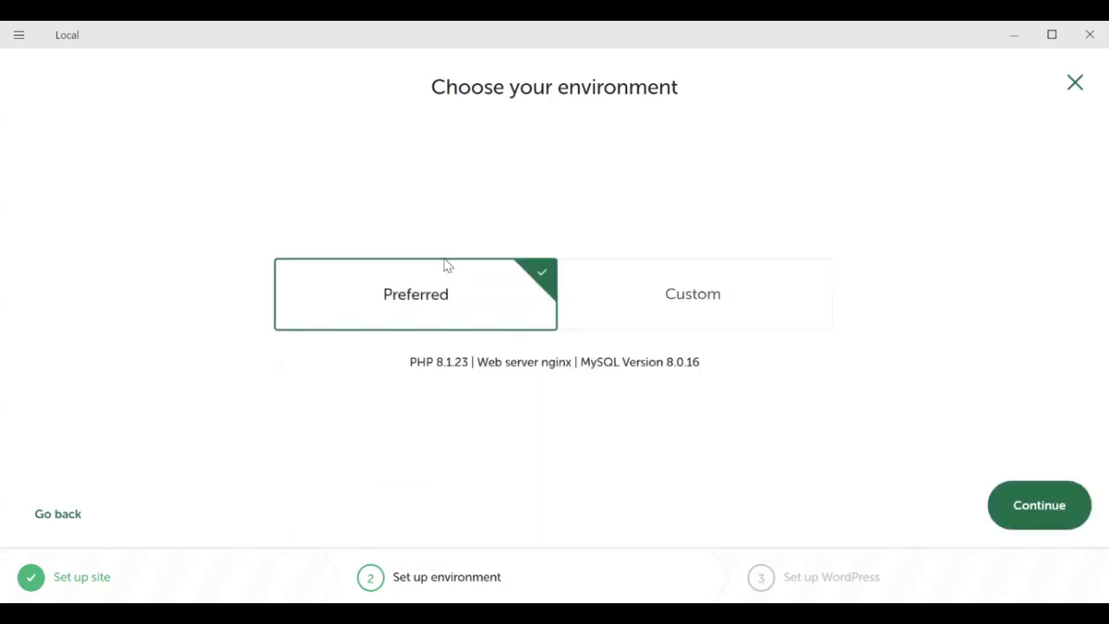
{"action": "left_click", "coordinate": [1069, 512]}
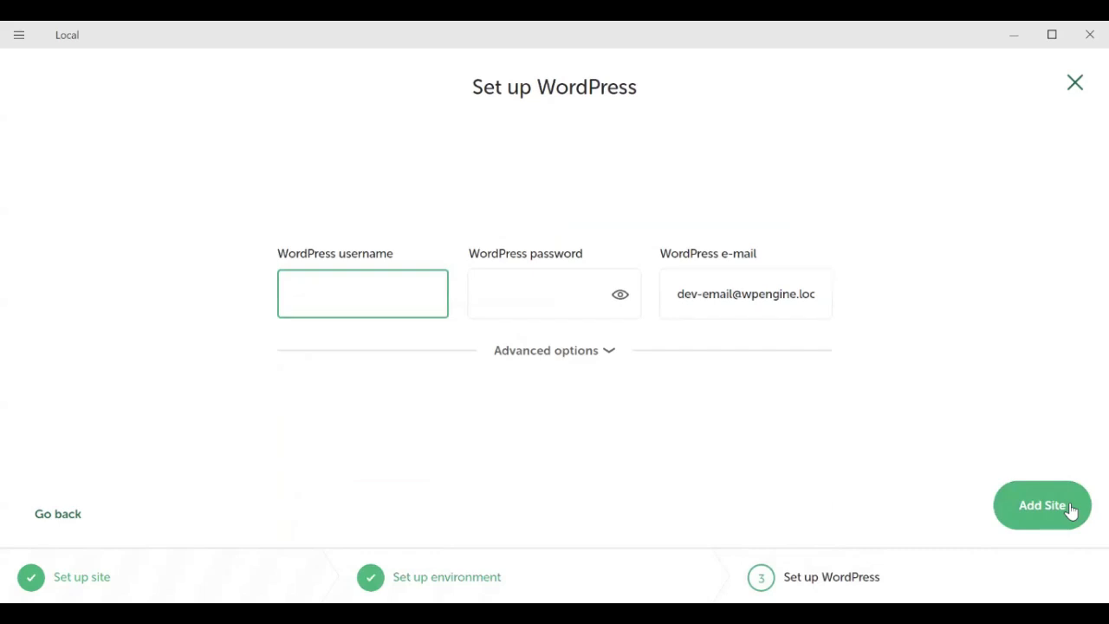
Step: Enter a first-name-only admin username and a password, then add the site
{"action": "type", "text": "aisha nazir"}
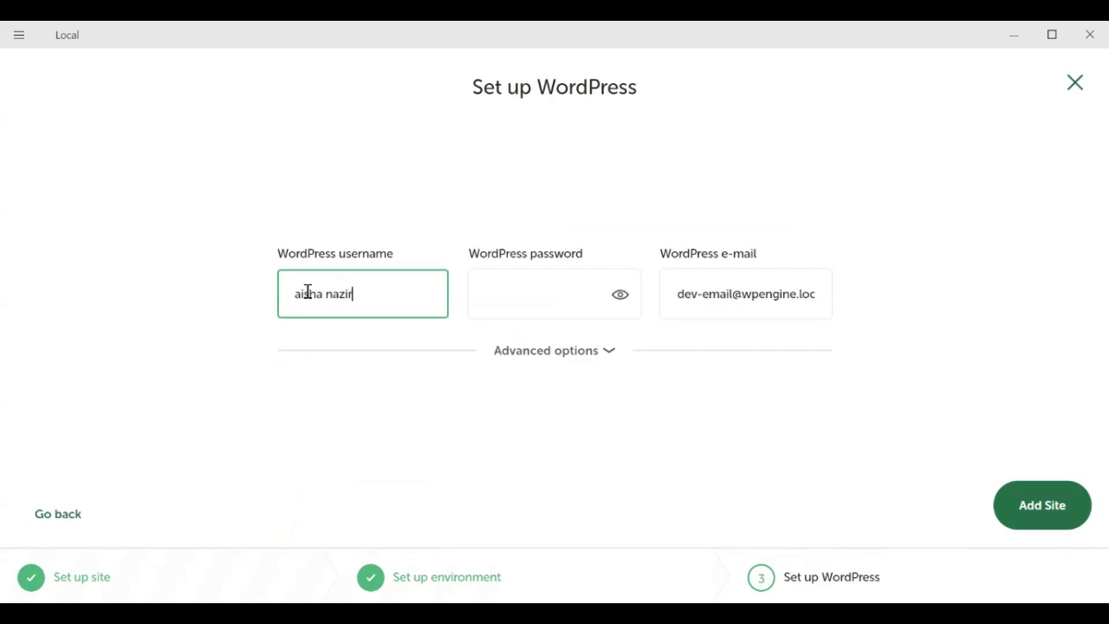
{"action": "key", "text": "BackSpace"}
{"action": "key", "text": "BackSpace"}
{"action": "key", "text": "BackSpace"}
{"action": "key", "text": "BackSpace"}
{"action": "key", "text": "BackSpace"}
{"action": "key", "text": "BackSpace"}
{"action": "left_click", "coordinate": [513, 292]}
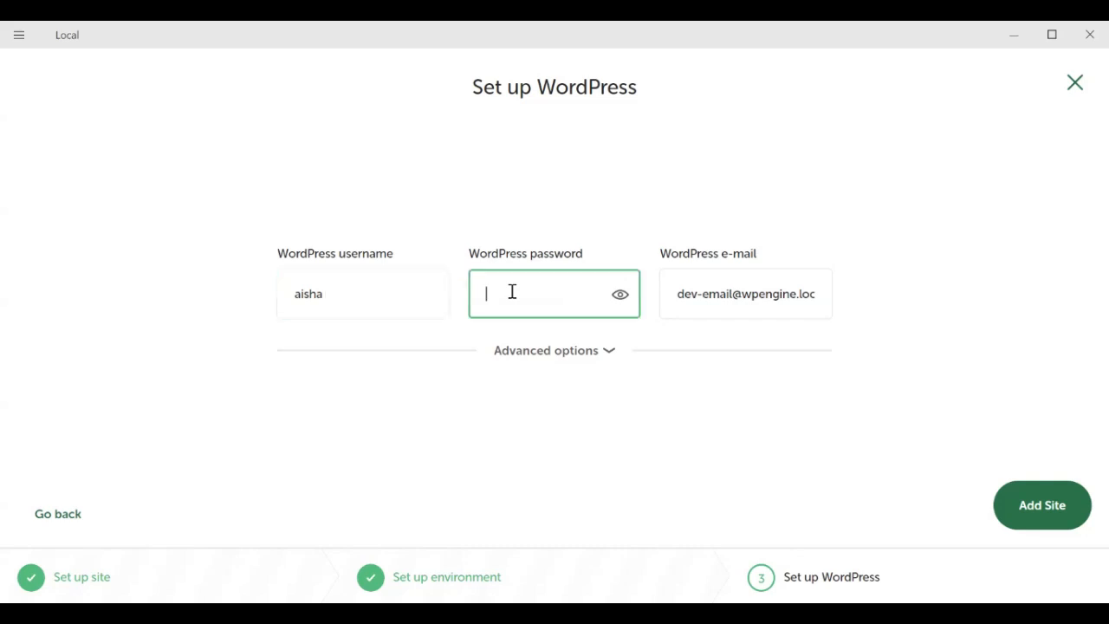
{"action": "type", "text": "••••••"}
{"action": "left_click", "coordinate": [1028, 508]}
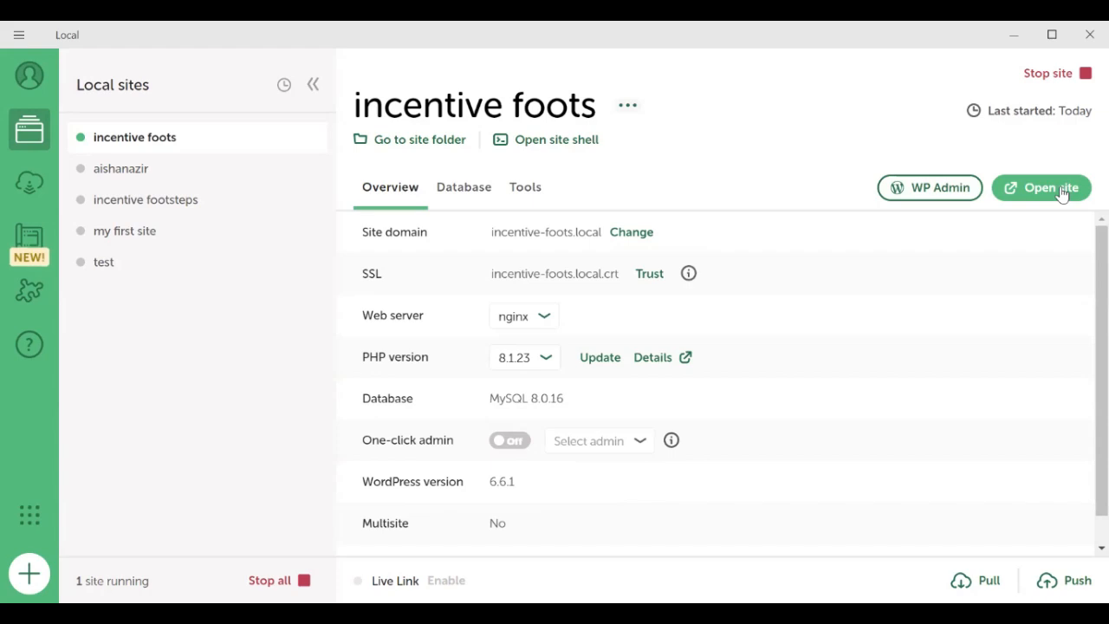
Step: Open WP Admin from Local and log in to the incentive foots dashboard
{"action": "left_click", "coordinate": [935, 192]}
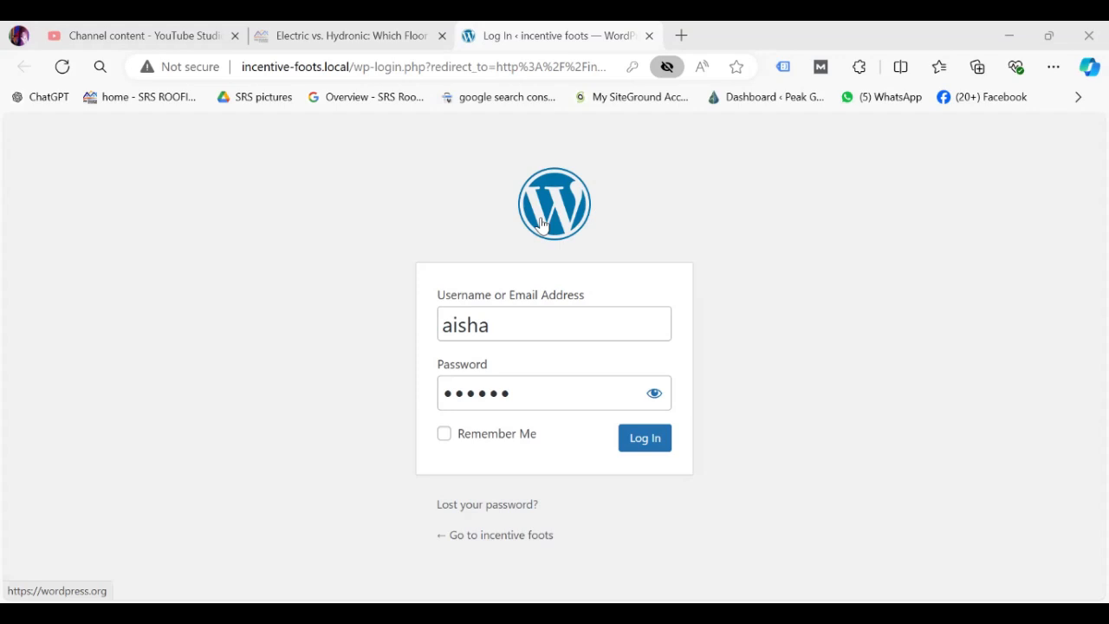
{"action": "left_click", "coordinate": [634, 444]}
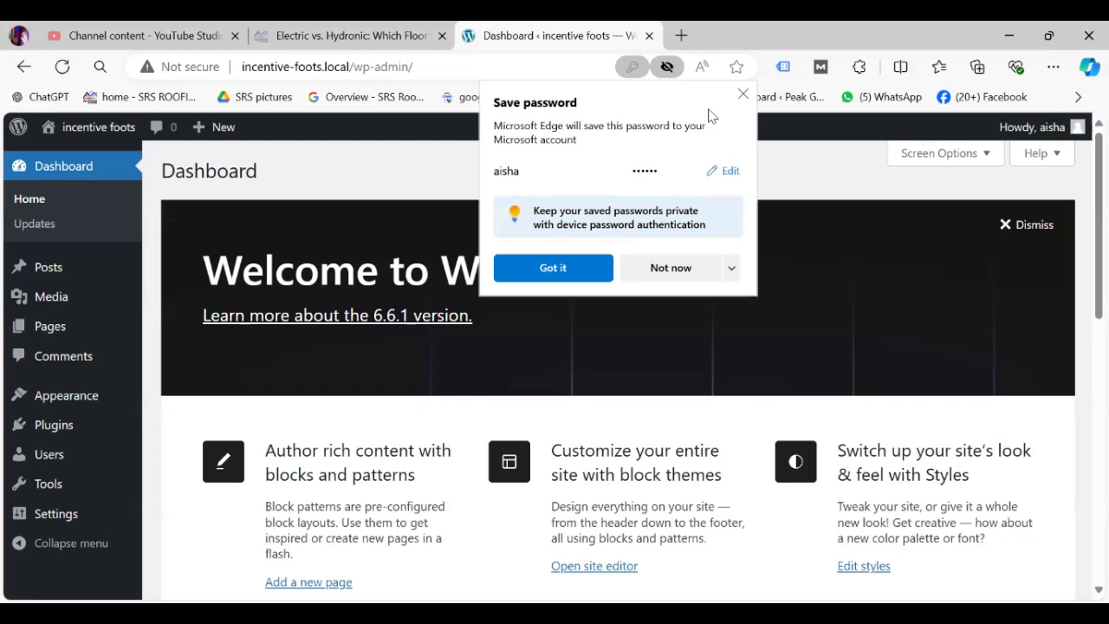
Step: Dismiss Edge's save-password prompt over the WordPress Dashboard
{"action": "left_click", "coordinate": [742, 93]}
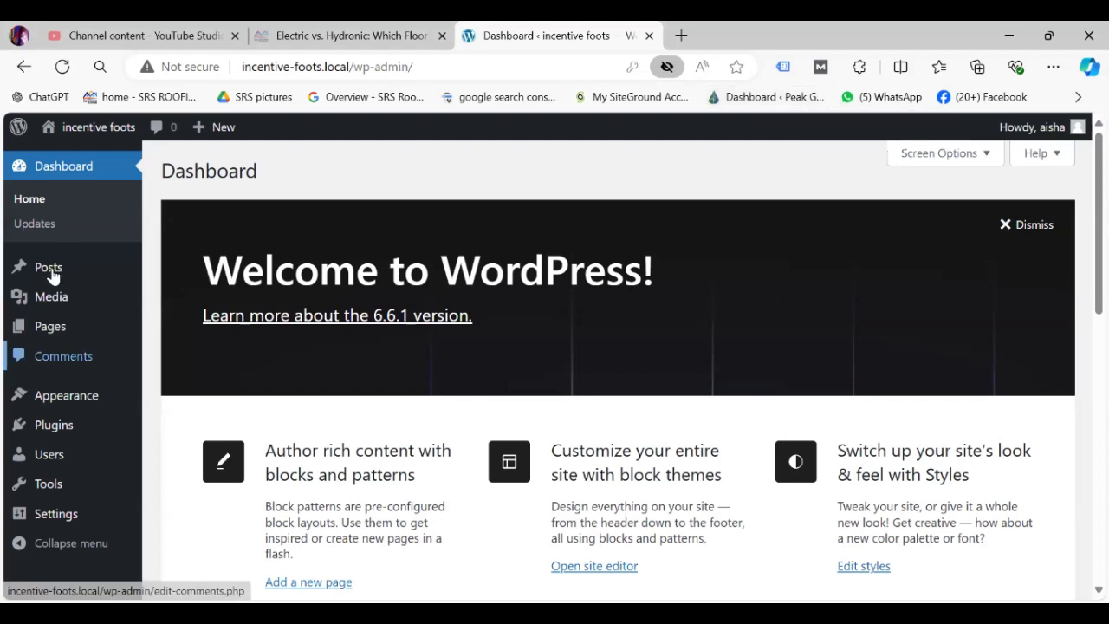
{"action": "mouse_move", "coordinate": [62, 269]}
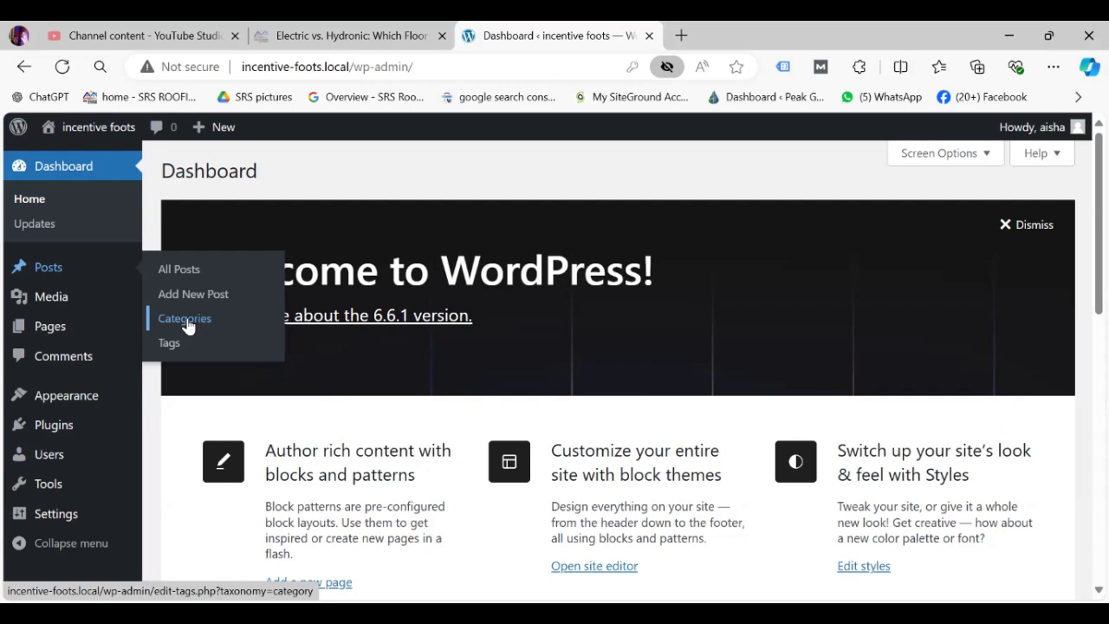
{"action": "mouse_move", "coordinate": [47, 306]}
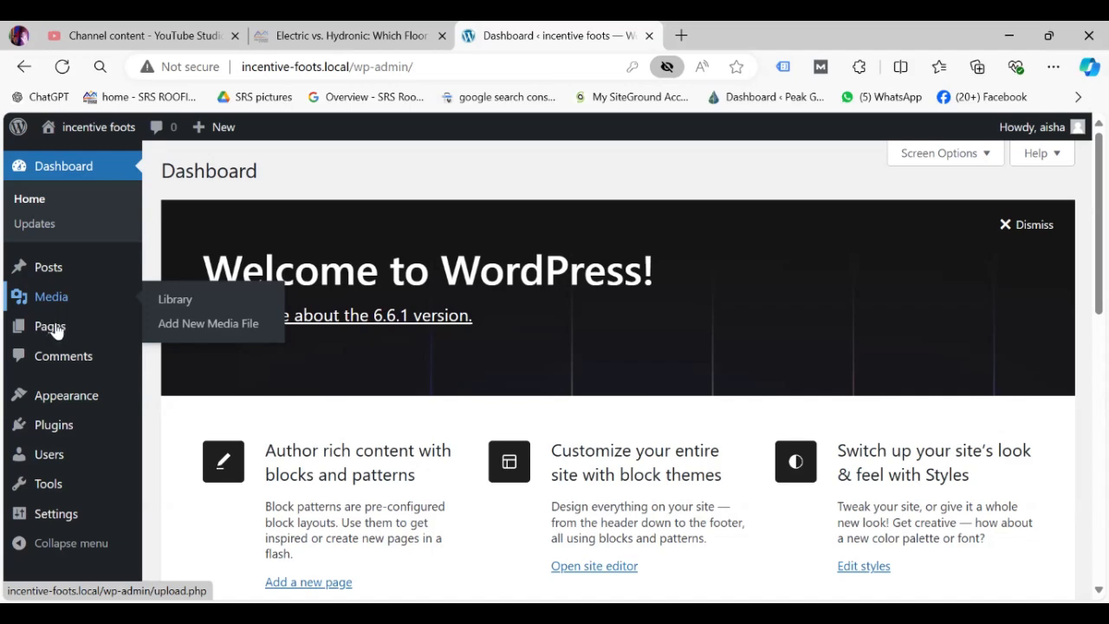
{"action": "mouse_move", "coordinate": [54, 331]}
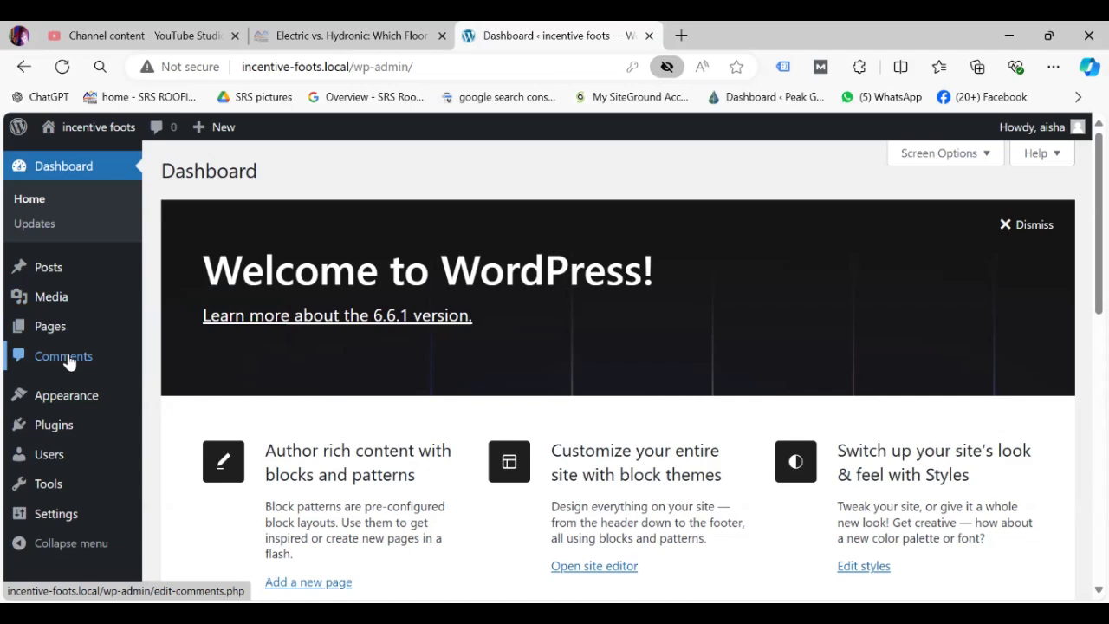
{"action": "mouse_move", "coordinate": [78, 395]}
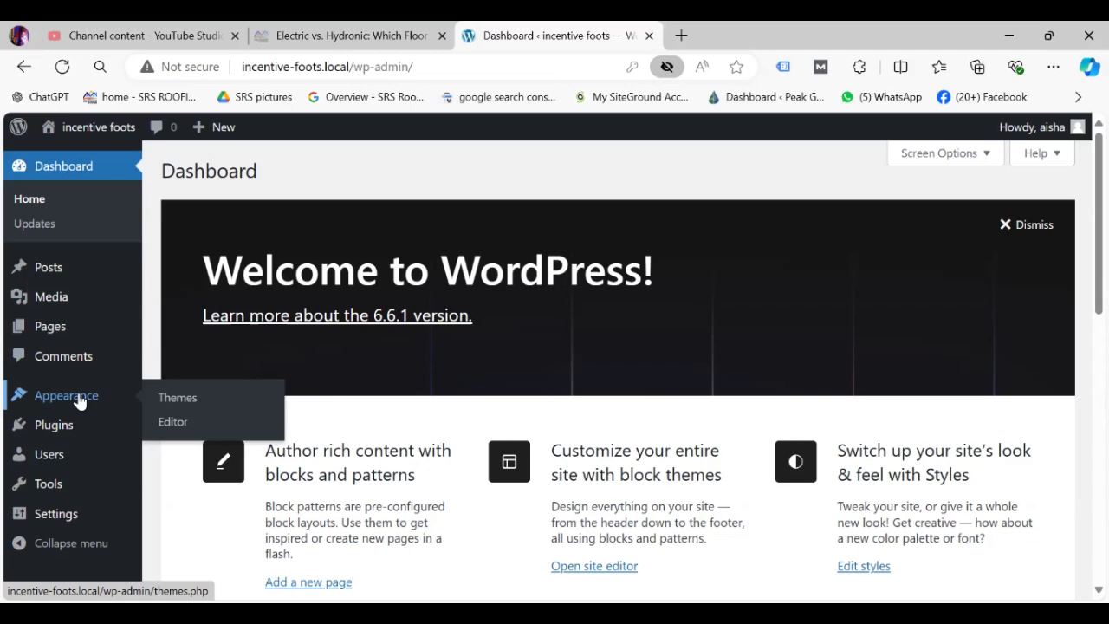
Step: Open the incentive foots front page in a new browser tab and switch to it
{"action": "right_click", "coordinate": [98, 130]}
{"action": "left_click", "coordinate": [160, 145]}
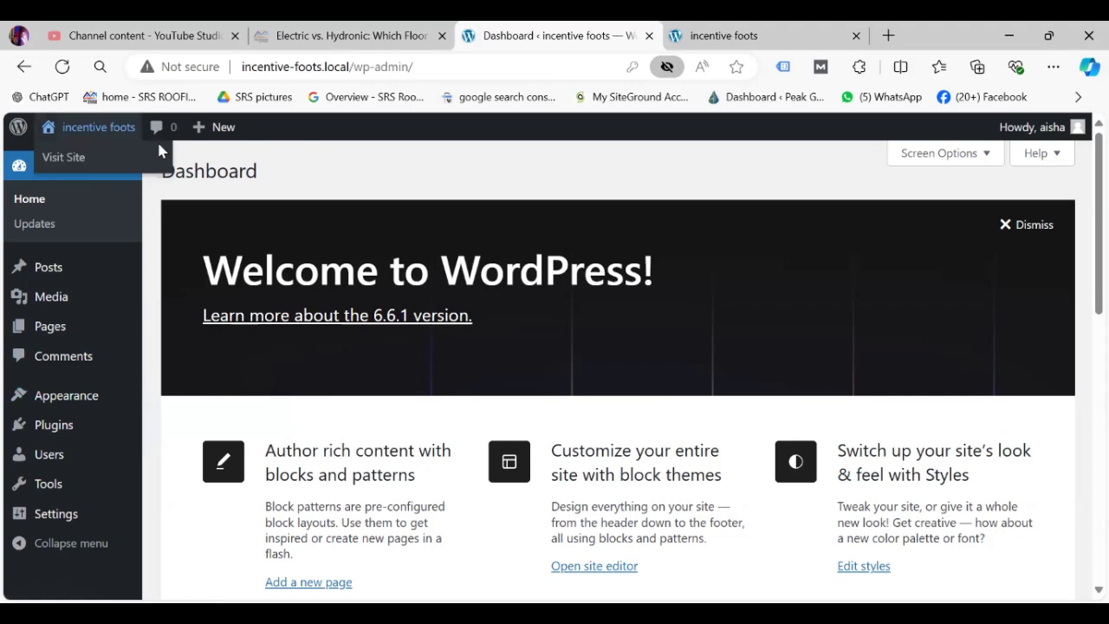
{"action": "left_click", "coordinate": [765, 27]}
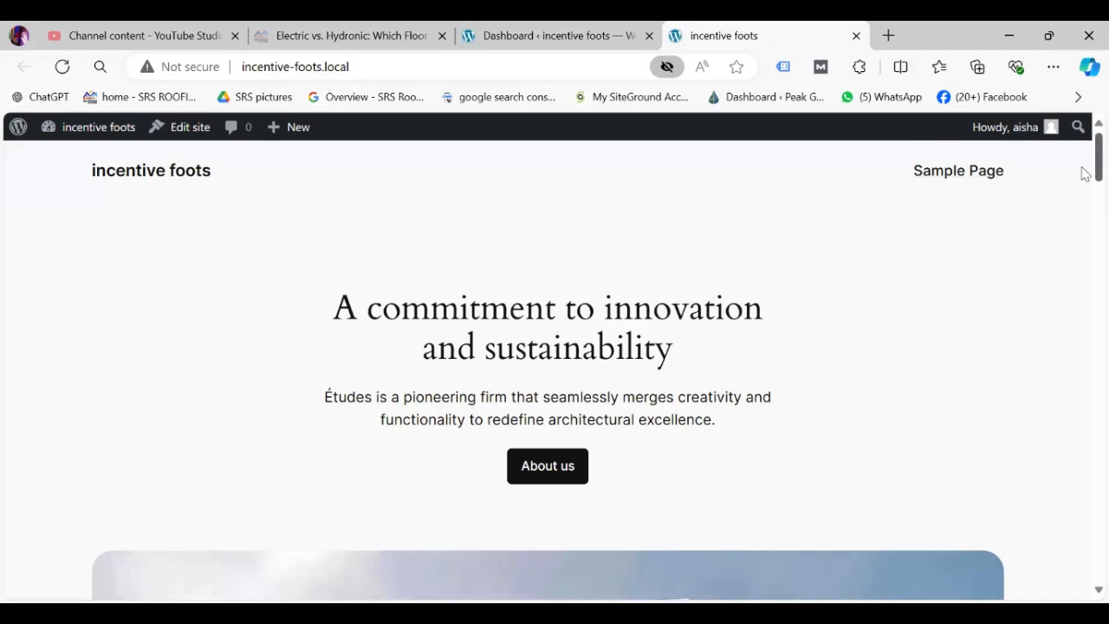
Step: Scroll up and down through the incentive foots front page to look over its content
{"action": "scroll", "coordinate": [1084, 181], "scroll_direction": "down", "scroll_amount": 7}
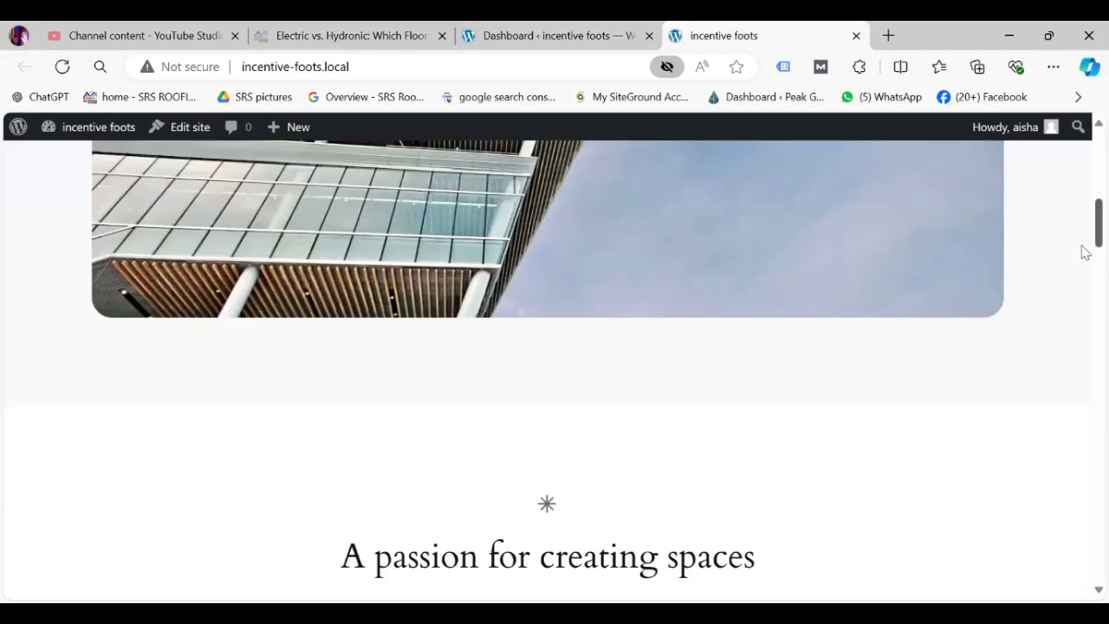
{"action": "scroll", "coordinate": [1085, 260], "scroll_direction": "down", "scroll_amount": 6}
{"action": "scroll", "coordinate": [1085, 294], "scroll_direction": "down", "scroll_amount": 8}
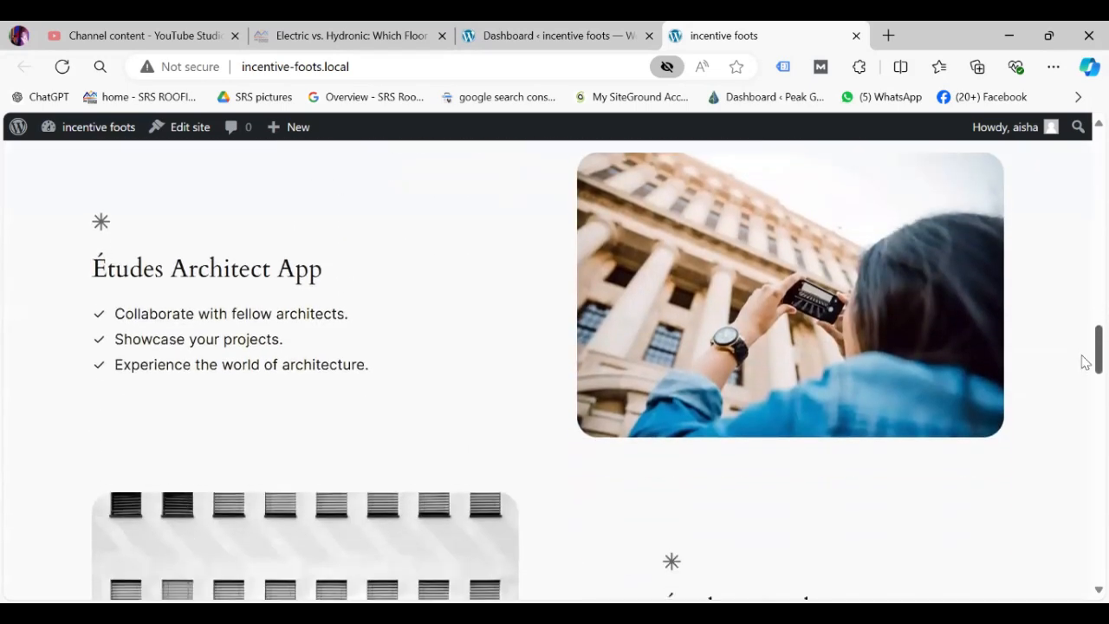
{"action": "scroll", "coordinate": [1085, 365], "scroll_direction": "up", "scroll_amount": 1}
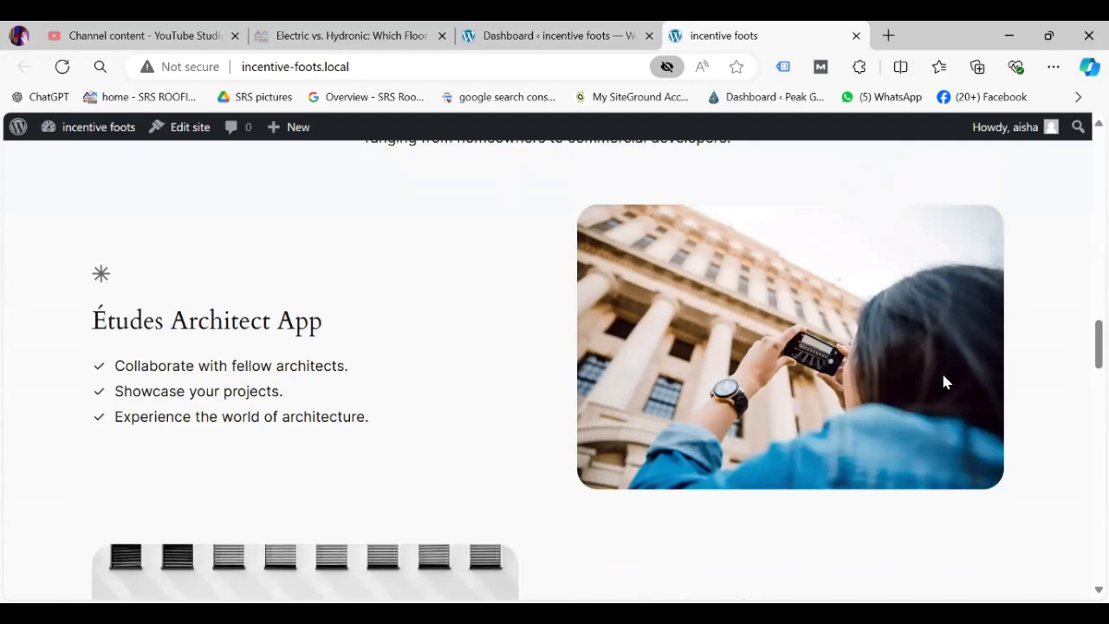
{"action": "scroll", "coordinate": [1084, 361], "scroll_direction": "down", "scroll_amount": 5}
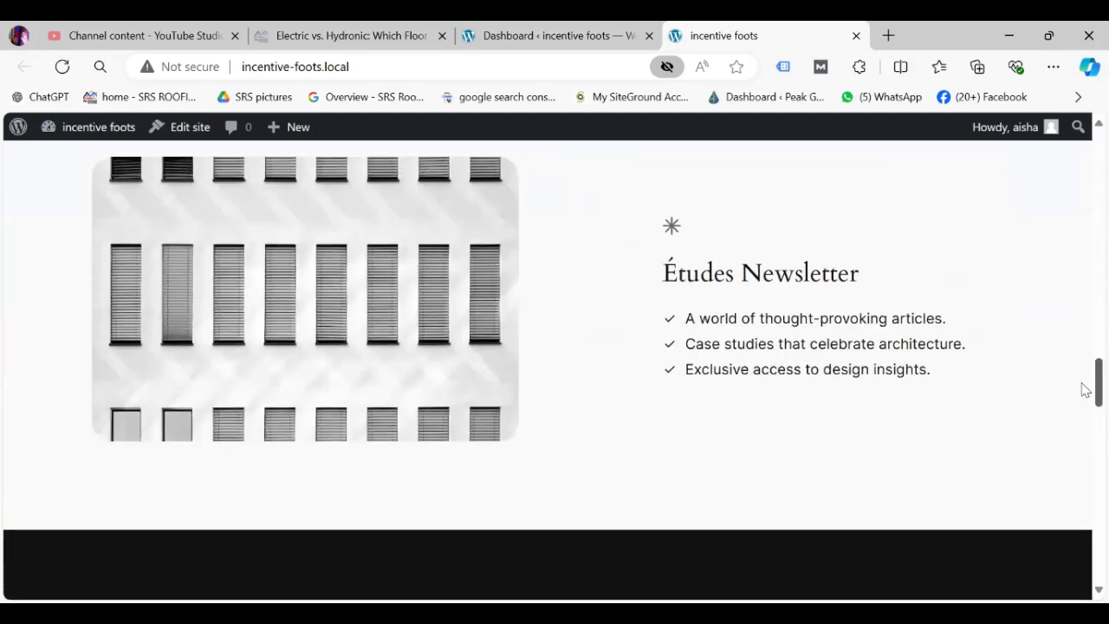
{"action": "scroll", "coordinate": [1085, 389], "scroll_direction": "down", "scroll_amount": 10}
{"action": "scroll", "coordinate": [1084, 487], "scroll_direction": "down", "scroll_amount": 10}
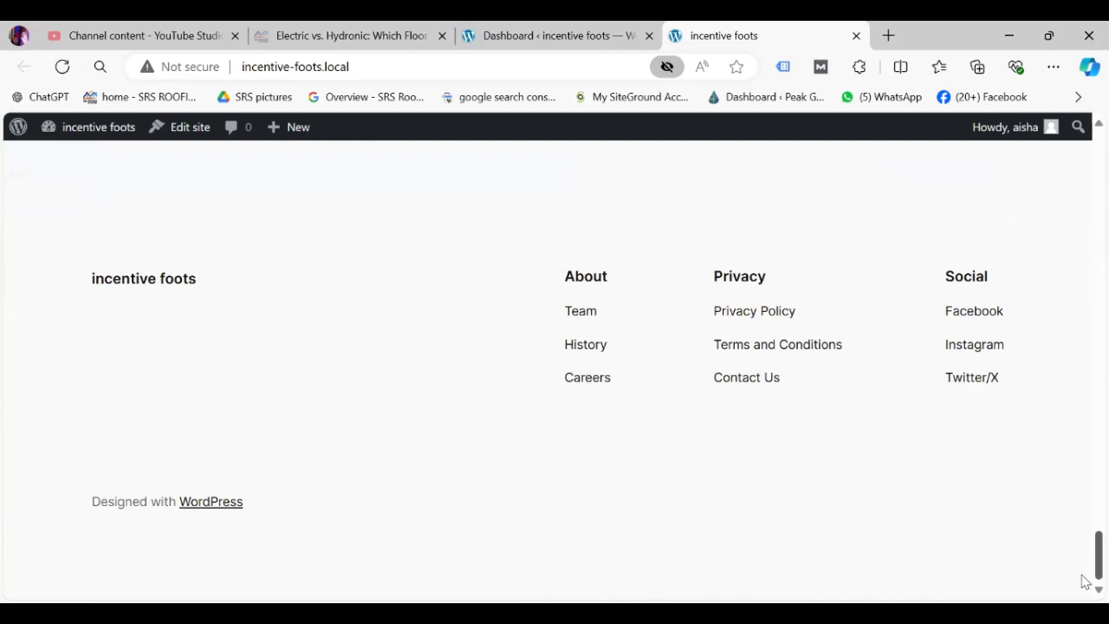
{"action": "scroll", "coordinate": [1085, 580], "scroll_direction": "up", "scroll_amount": 20}
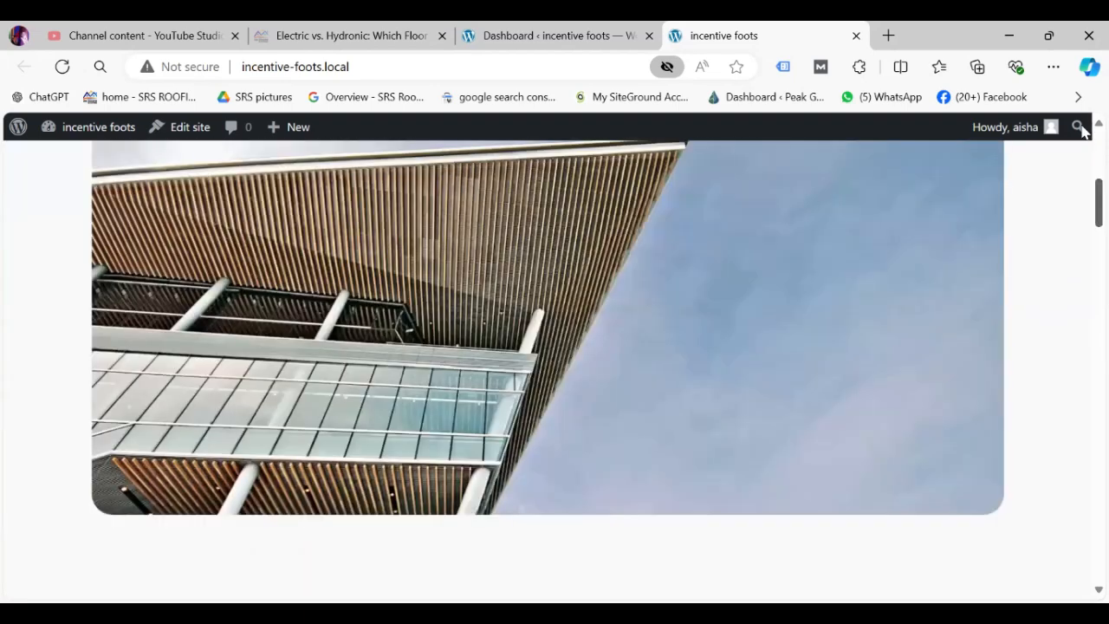
{"action": "scroll", "coordinate": [1083, 135], "scroll_direction": "up", "scroll_amount": 5}
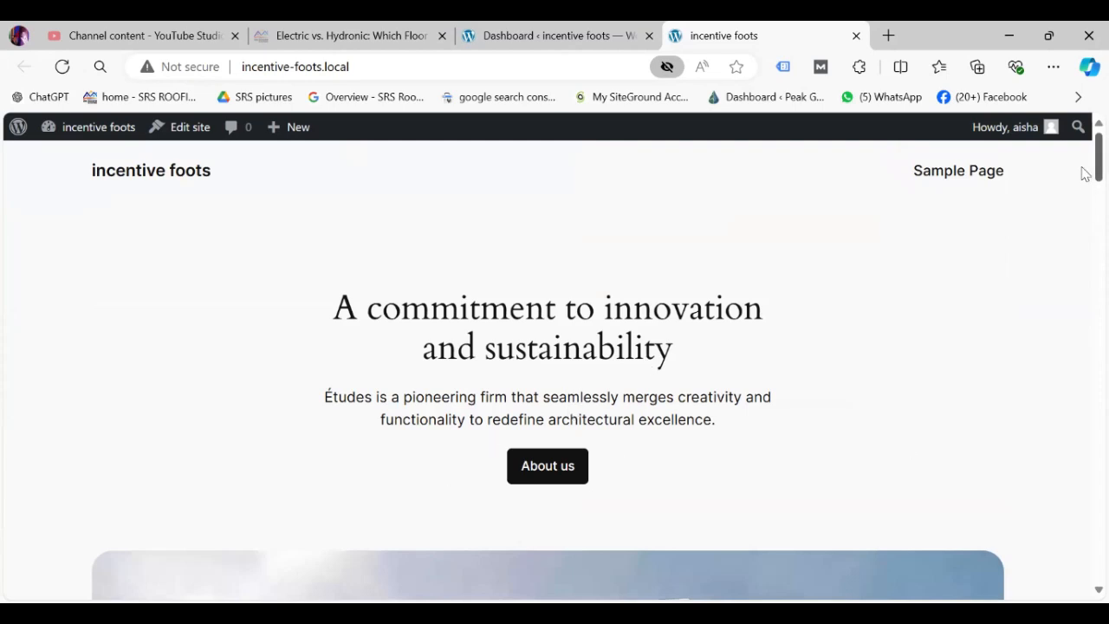
{"action": "scroll", "coordinate": [1083, 204], "scroll_direction": "down", "scroll_amount": 4}
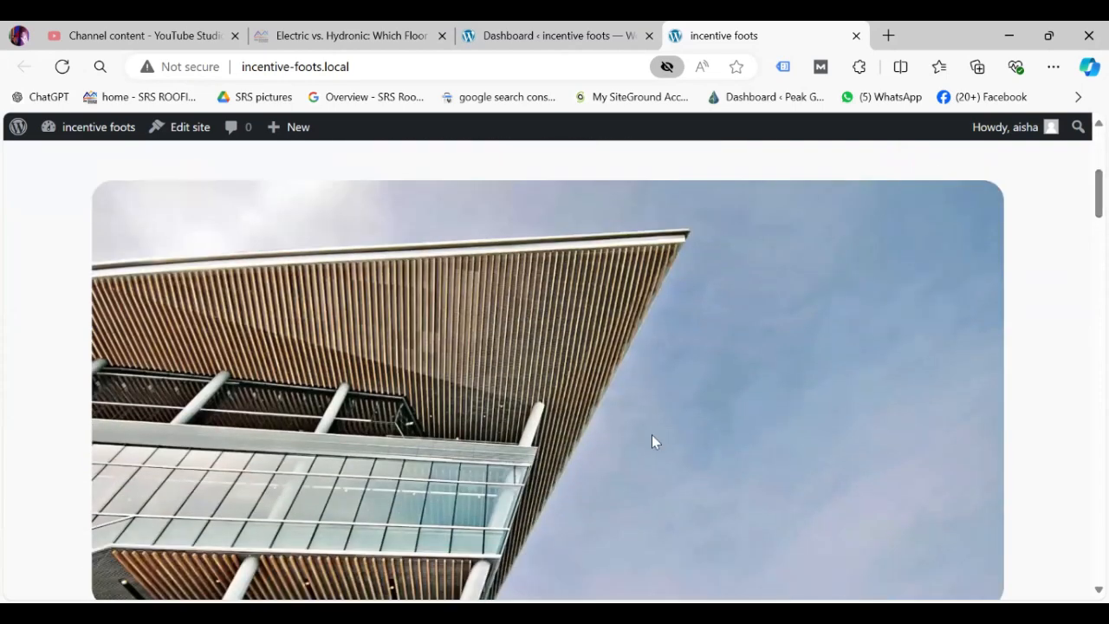
{"action": "scroll", "coordinate": [1083, 208], "scroll_direction": "down", "scroll_amount": 5}
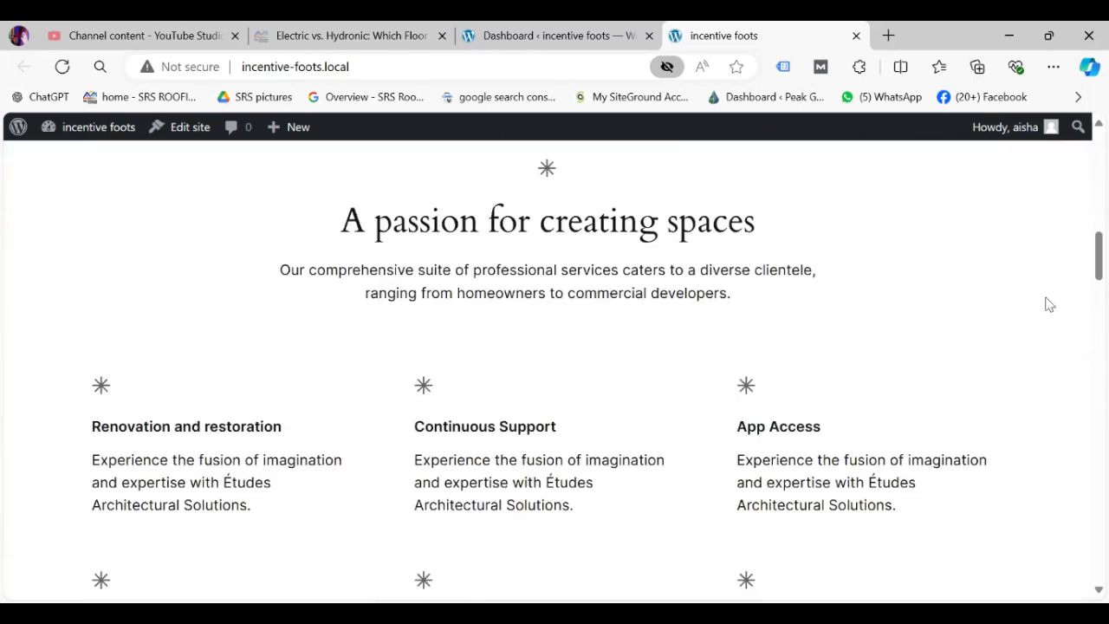
{"action": "scroll", "coordinate": [1085, 299], "scroll_direction": "down", "scroll_amount": 2}
{"action": "scroll", "coordinate": [1085, 299], "scroll_direction": "down", "scroll_amount": 7}
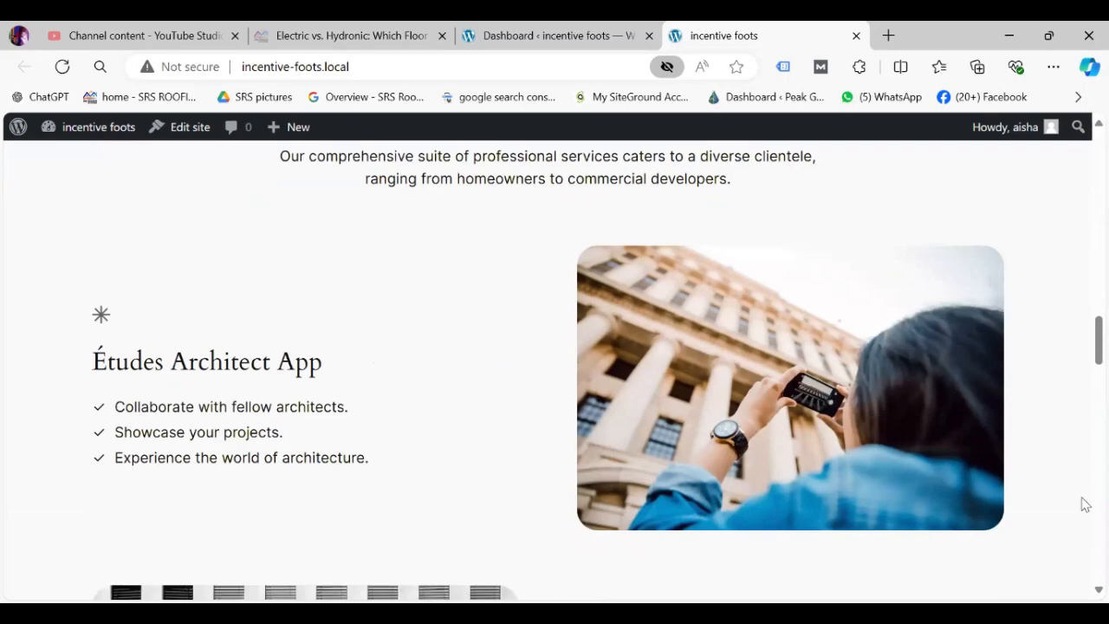
{"action": "scroll", "coordinate": [1082, 259], "scroll_direction": "up", "scroll_amount": 10}
{"action": "scroll", "coordinate": [1082, 130], "scroll_direction": "up", "scroll_amount": 2}
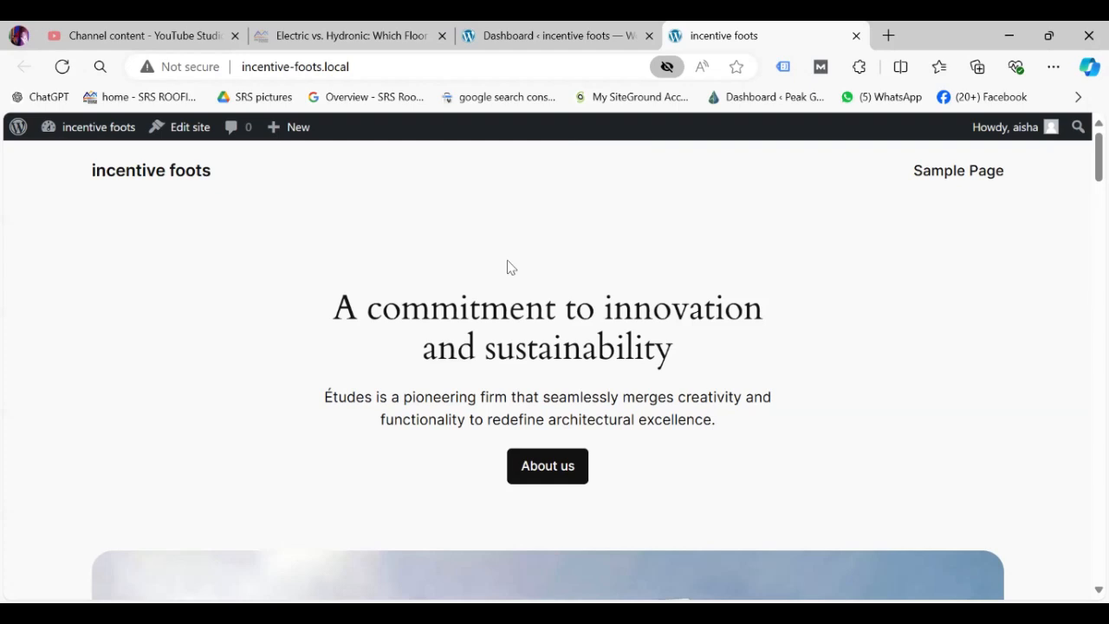
{"action": "left_click", "coordinate": [529, 39]}
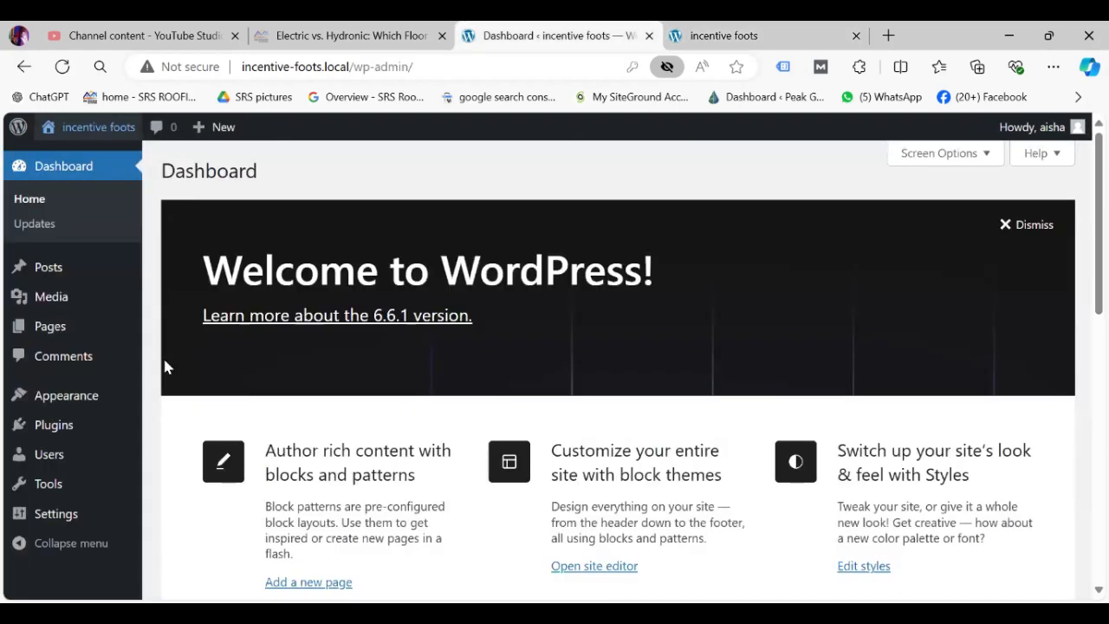
{"action": "mouse_move", "coordinate": [70, 397]}
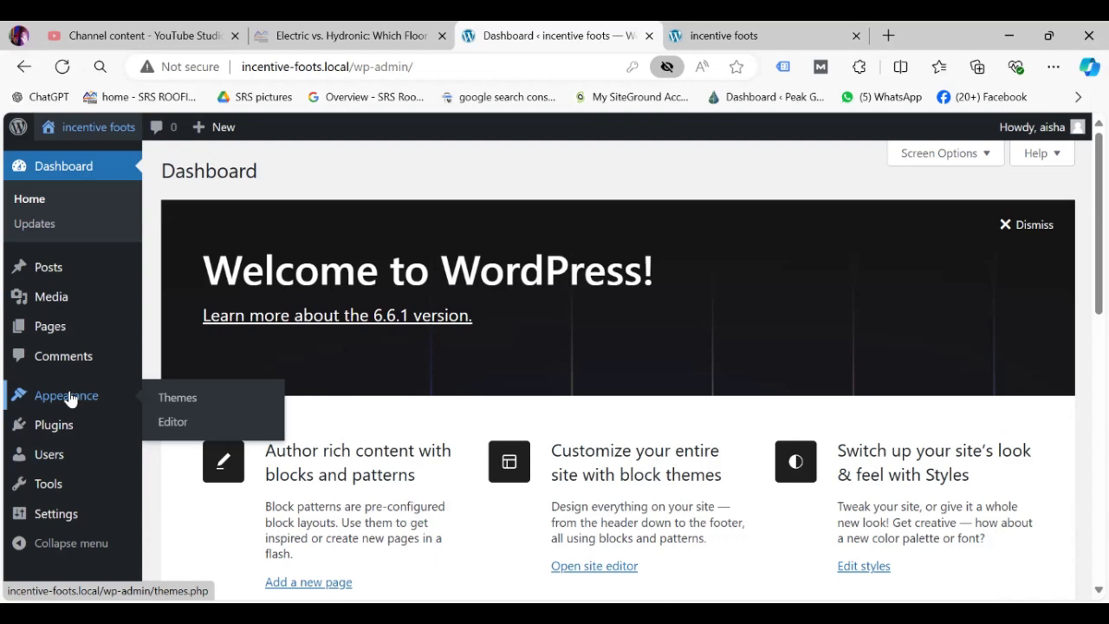
{"action": "mouse_move", "coordinate": [73, 427]}
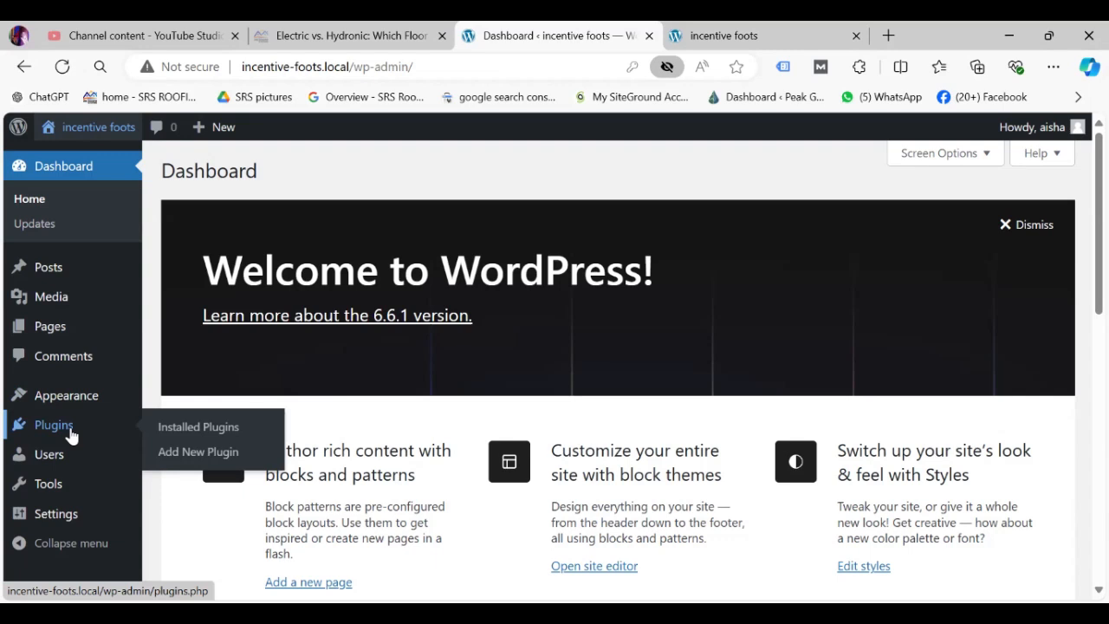
{"action": "mouse_move", "coordinate": [50, 455]}
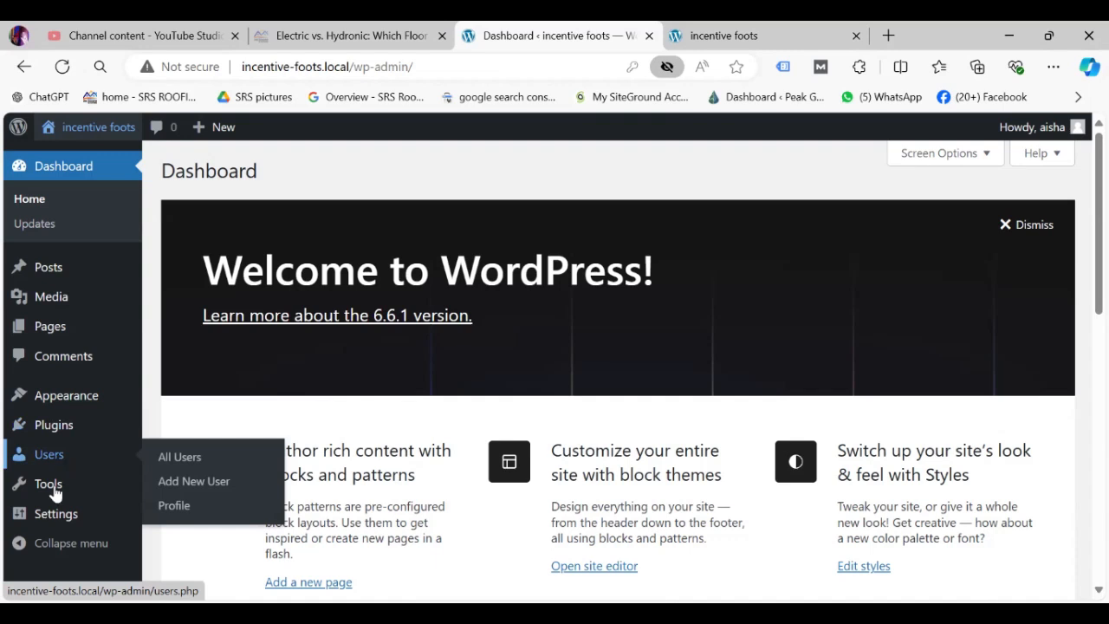
{"action": "mouse_move", "coordinate": [54, 493]}
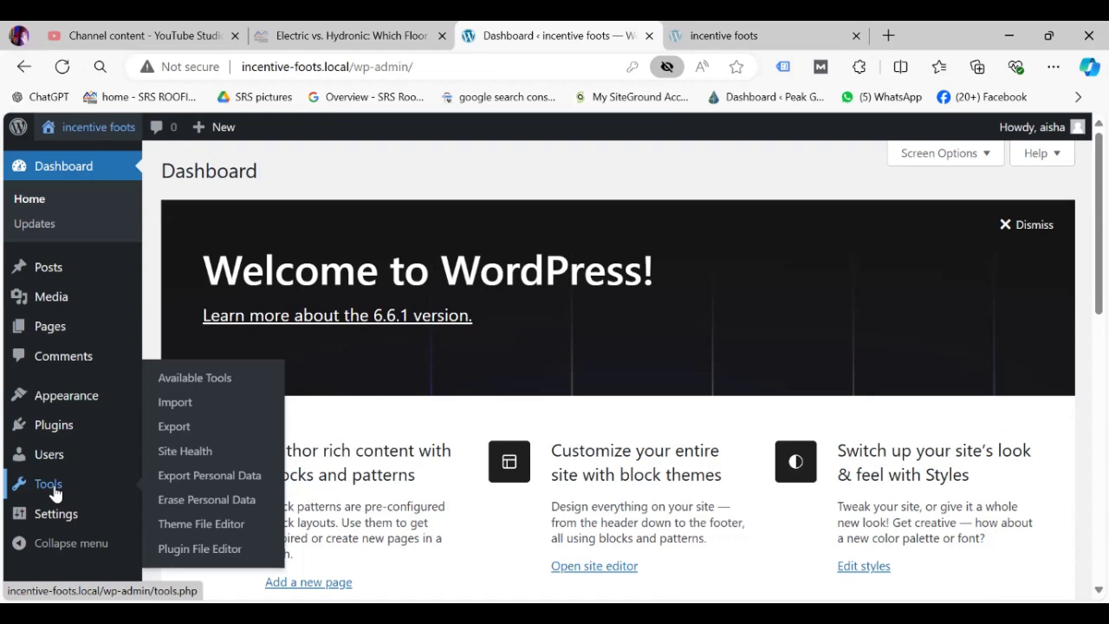
{"action": "mouse_move", "coordinate": [56, 516]}
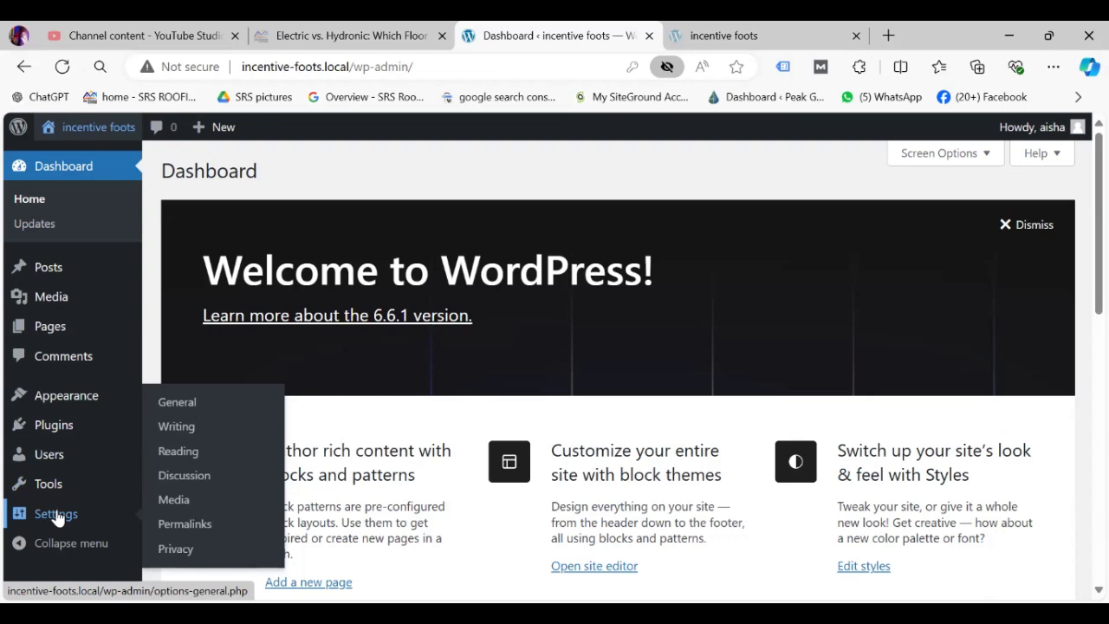
Step: Open General Settings and change the Site Title to 'incentive footstep'
{"action": "left_click", "coordinate": [188, 404]}
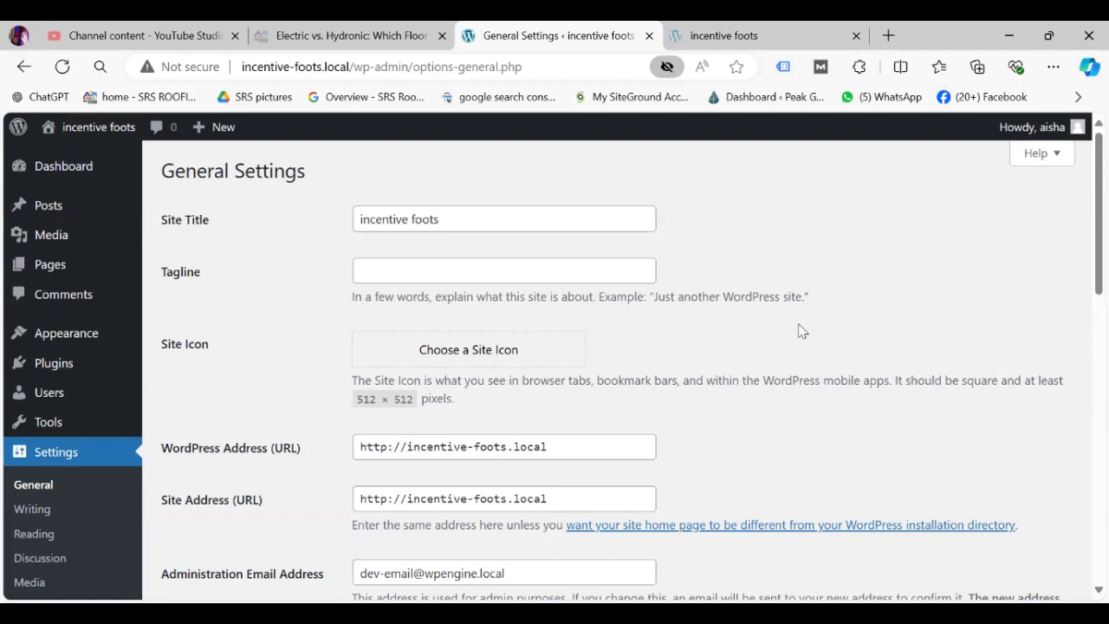
{"action": "left_click", "coordinate": [1075, 461]}
{"action": "left_click", "coordinate": [457, 223]}
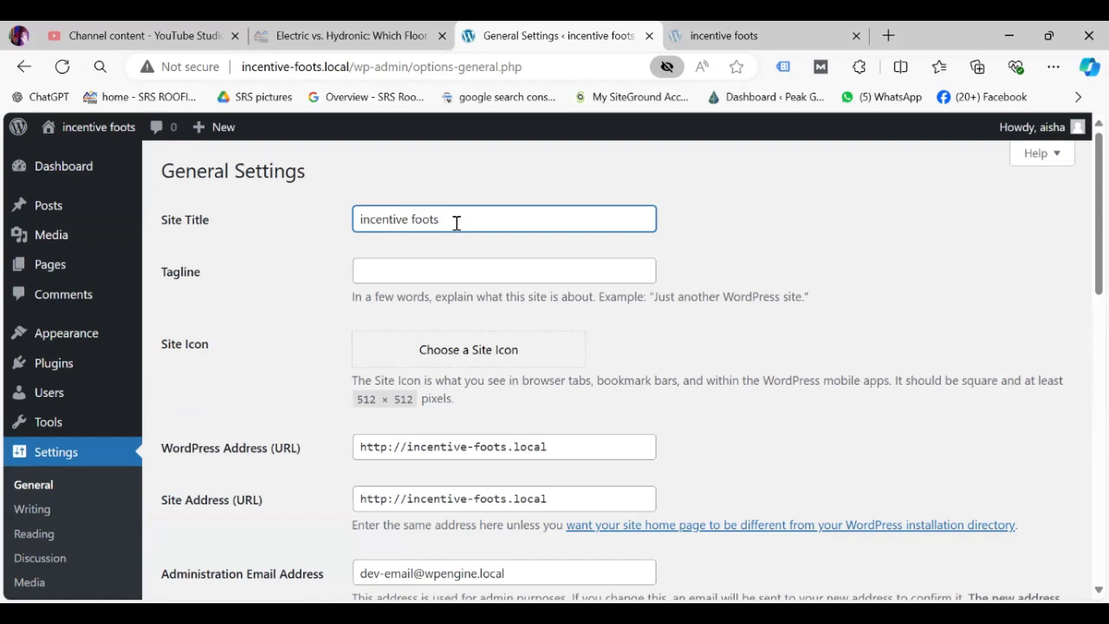
{"action": "key", "text": "BackSpace"}
{"action": "type", "text": "steps"}
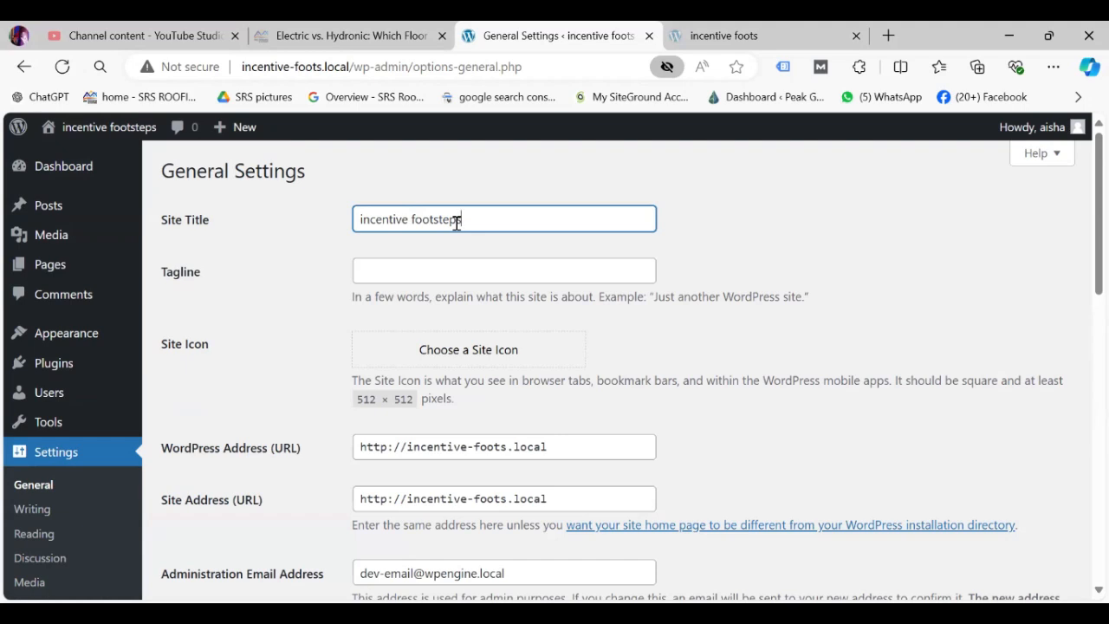
{"action": "key", "text": "BackSpace"}
{"action": "key", "text": "BackSpace"}
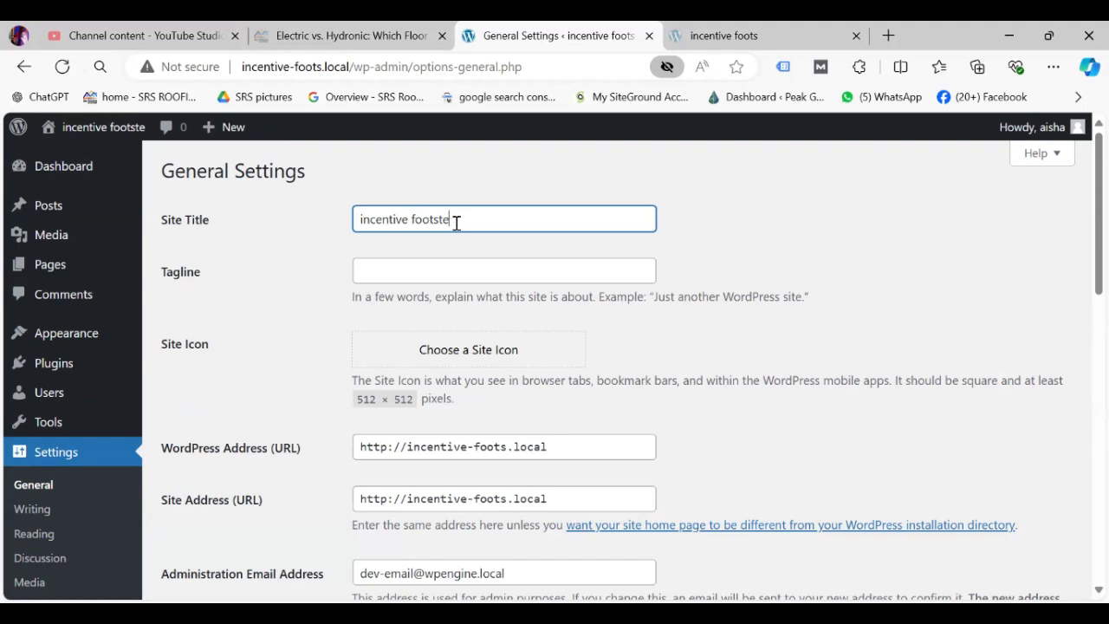
{"action": "type", "text": "p"}
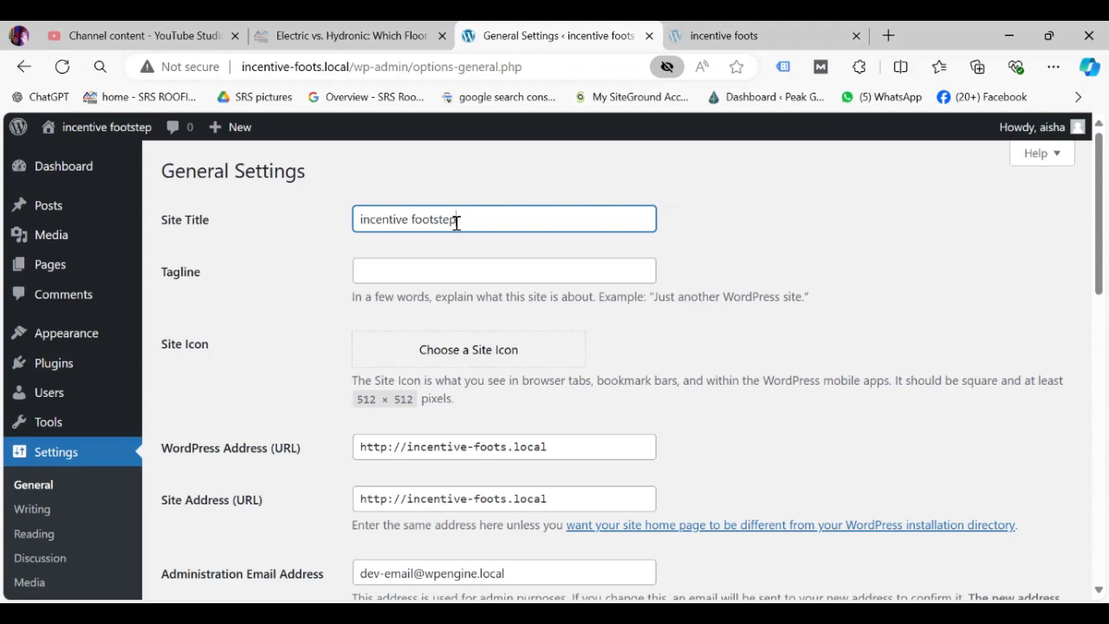
{"action": "left_click", "coordinate": [398, 272]}
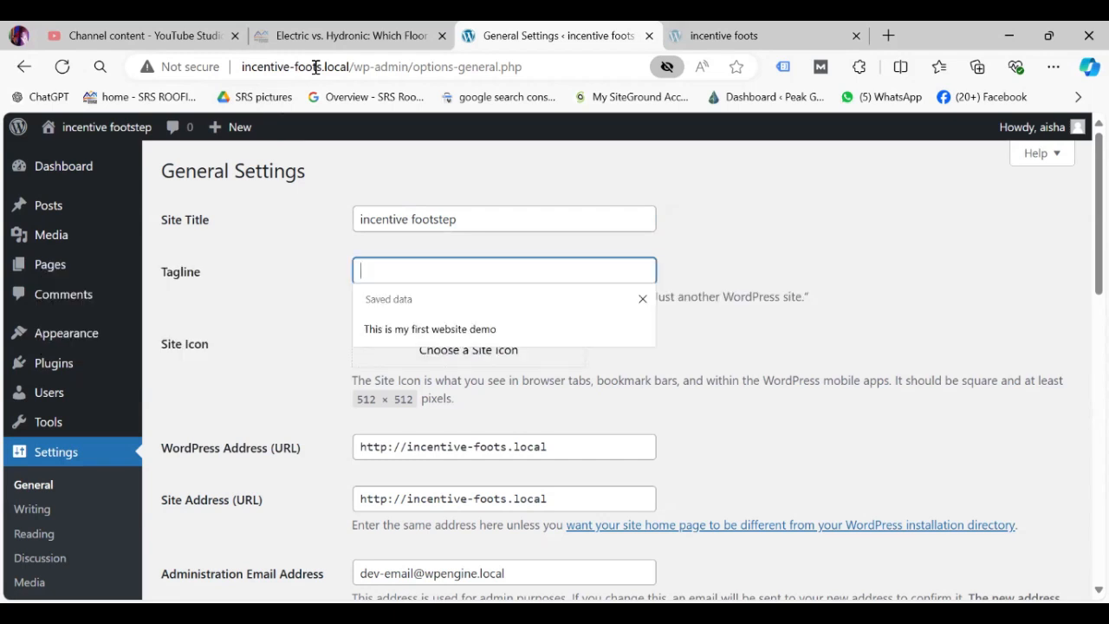
Step: Fill the Tagline with the saved suggestion 'This is my first website demo' and begin choosing a site icon
{"action": "left_click", "coordinate": [425, 330]}
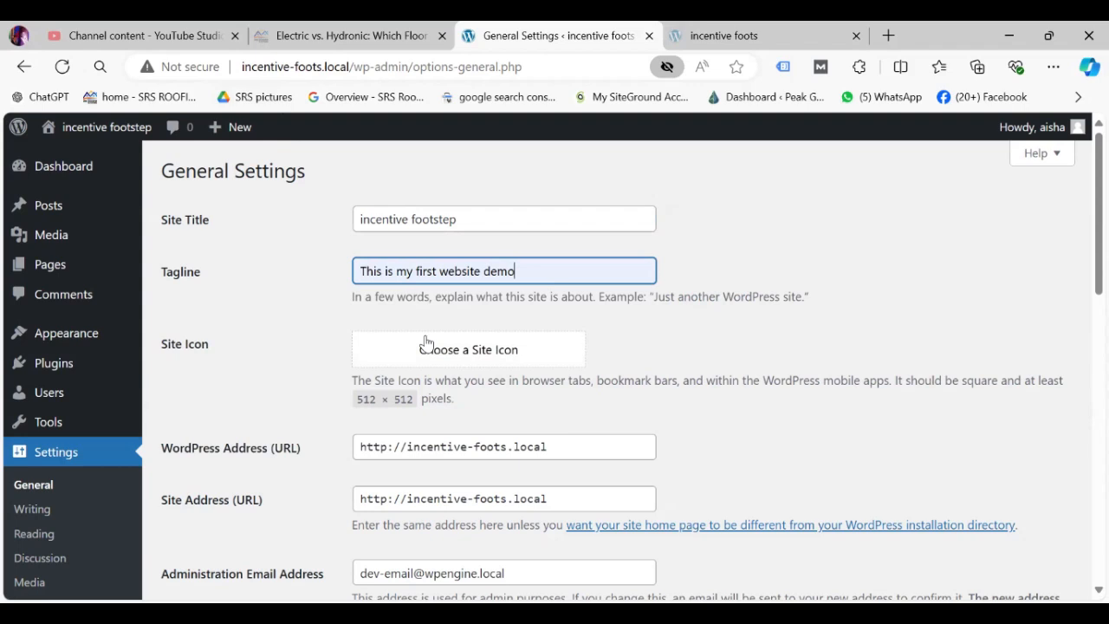
{"action": "left_click", "coordinate": [444, 352]}
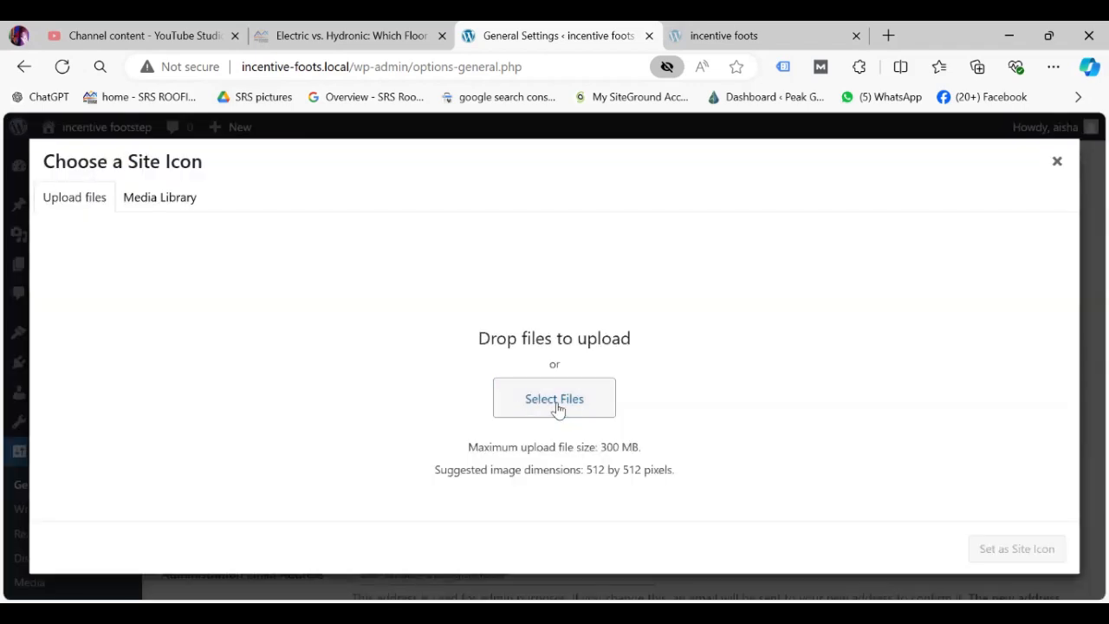
Step: Upload Default_make_a_picture_in_which_a_computer_data_is_encryted_3.jpg from Downloads as the icon image
{"action": "left_click", "coordinate": [530, 378]}
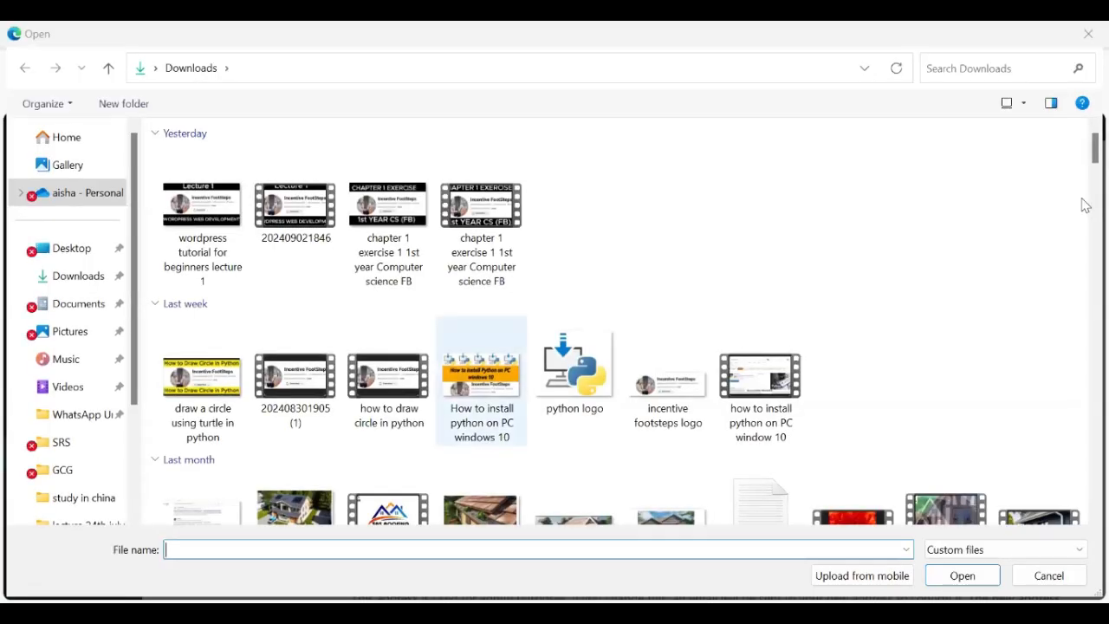
{"action": "scroll", "coordinate": [1083, 158], "scroll_direction": "down", "scroll_amount": 10}
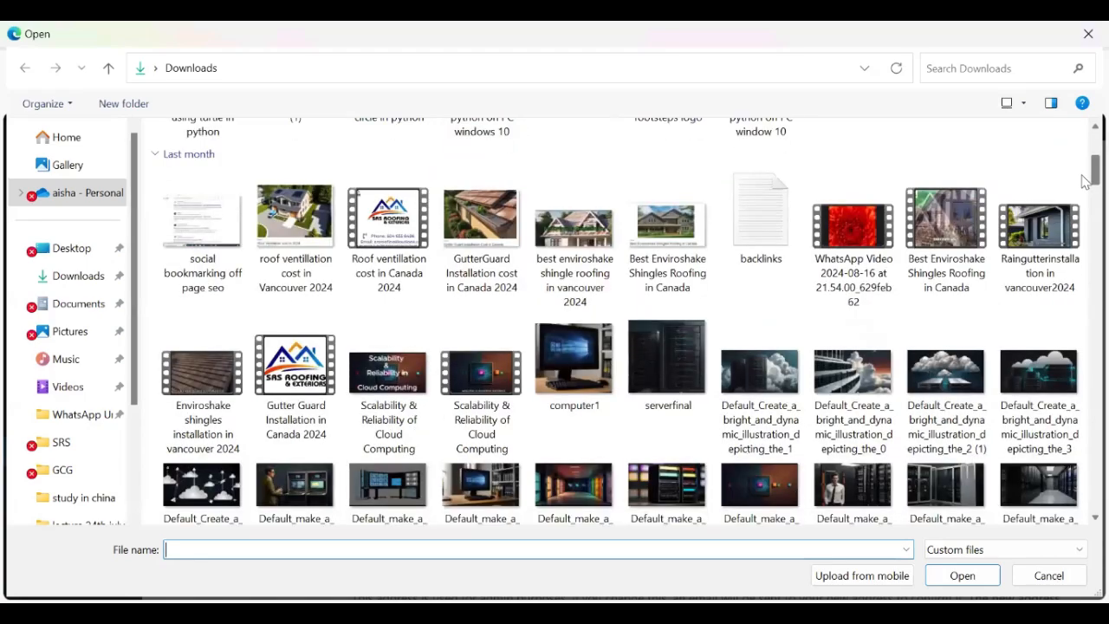
{"action": "scroll", "coordinate": [1083, 200], "scroll_direction": "down", "scroll_amount": 8}
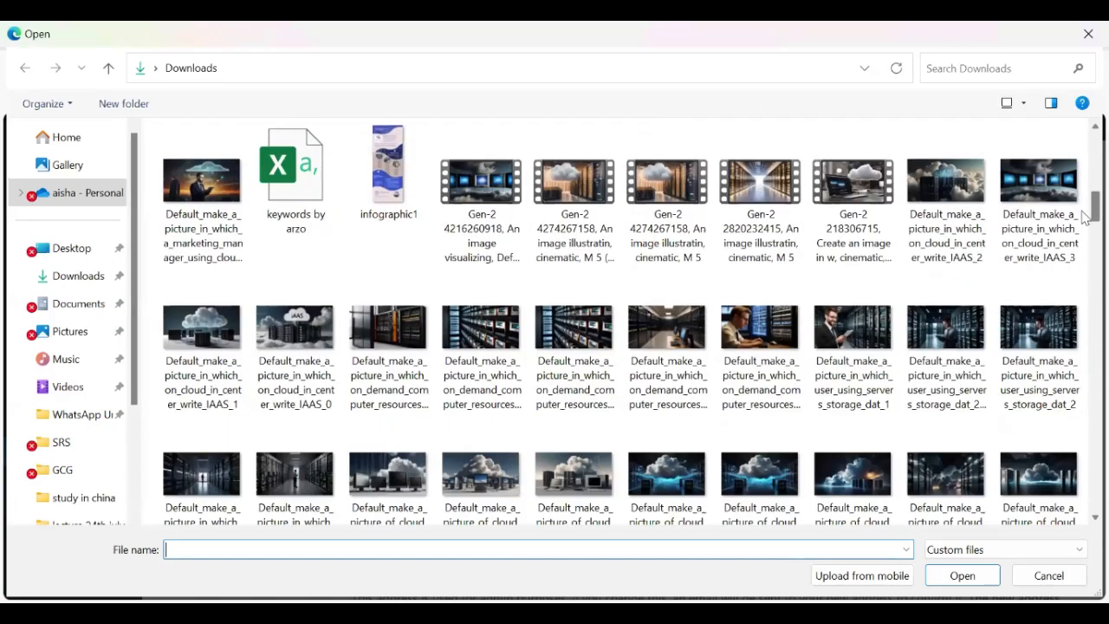
{"action": "scroll", "coordinate": [1083, 216], "scroll_direction": "up", "scroll_amount": 3}
{"action": "scroll", "coordinate": [1083, 219], "scroll_direction": "down", "scroll_amount": 7}
{"action": "scroll", "coordinate": [1083, 216], "scroll_direction": "up", "scroll_amount": 8}
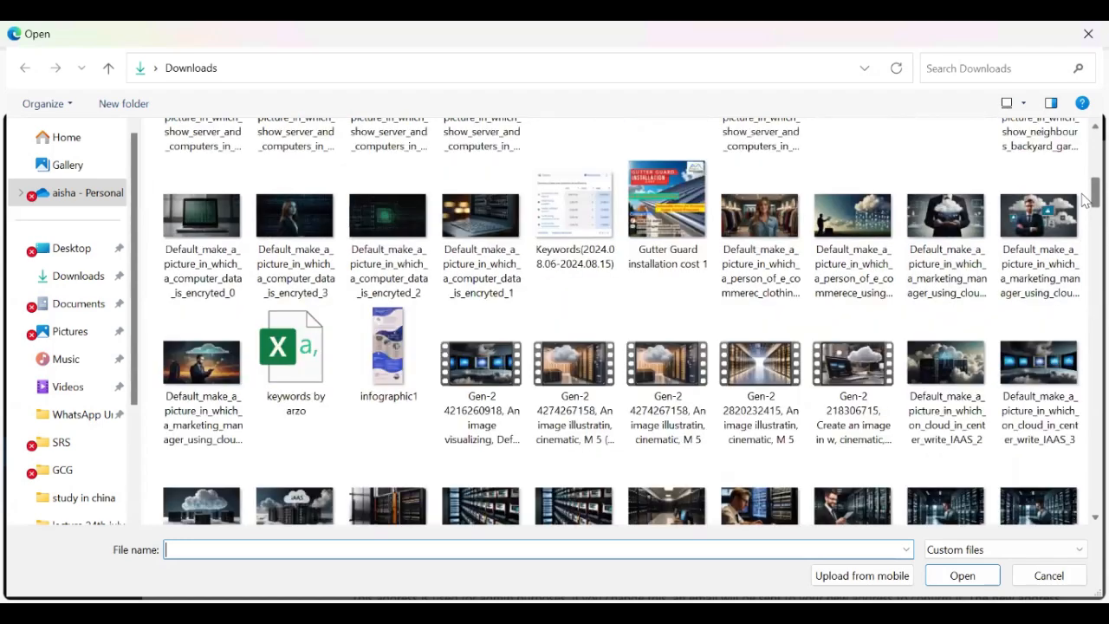
{"action": "scroll", "coordinate": [1083, 210], "scroll_direction": "down", "scroll_amount": 2}
{"action": "scroll", "coordinate": [1083, 208], "scroll_direction": "down", "scroll_amount": 1}
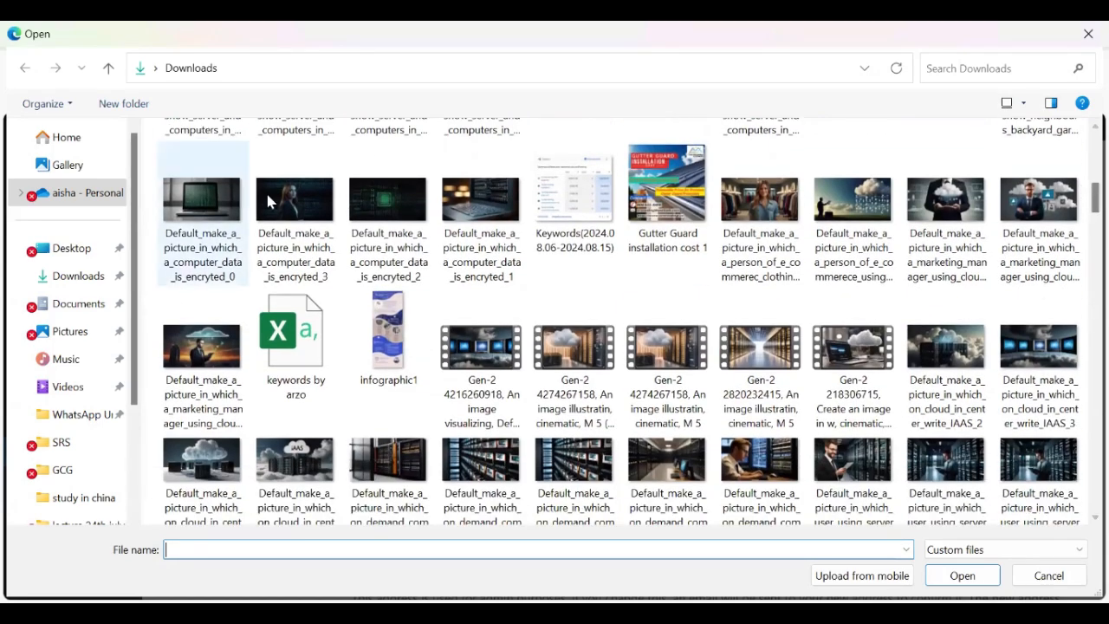
{"action": "left_click", "coordinate": [321, 213]}
{"action": "left_click", "coordinate": [972, 576]}
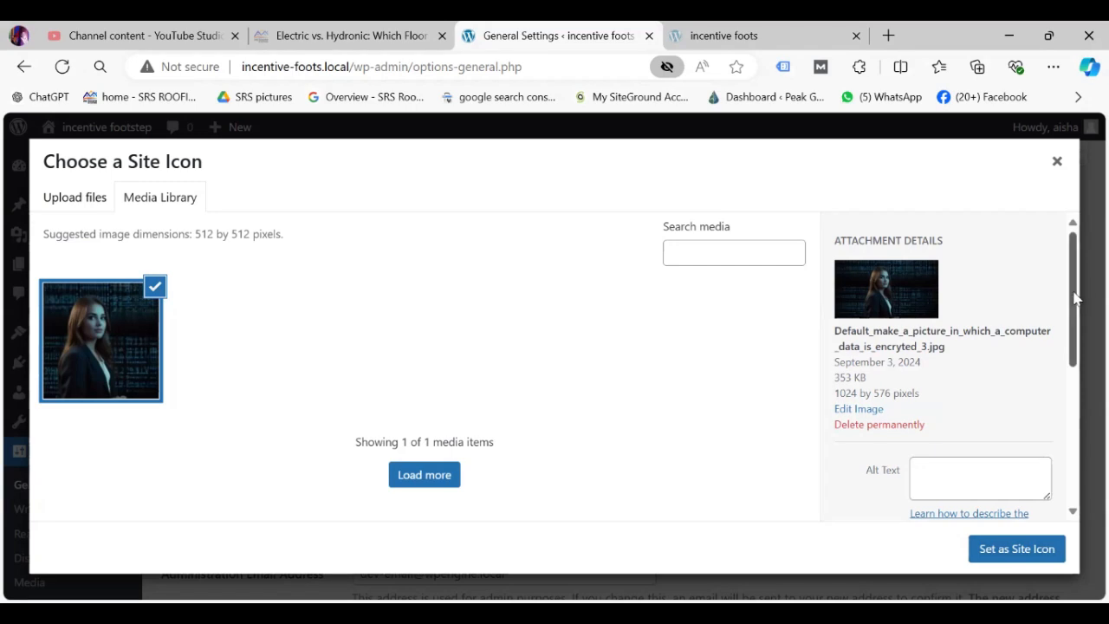
Step: Enter 'incentive footstep' as the image's Alt Text and copy it
{"action": "mouse_move", "coordinate": [1078, 299]}
{"action": "left_mouse_down"}
{"action": "mouse_move", "coordinate": [1081, 314]}
{"action": "mouse_move", "coordinate": [1081, 293]}
{"action": "left_mouse_up"}
{"action": "left_click_drag", "start_coordinate": [1075, 295], "coordinate": [1081, 376]}
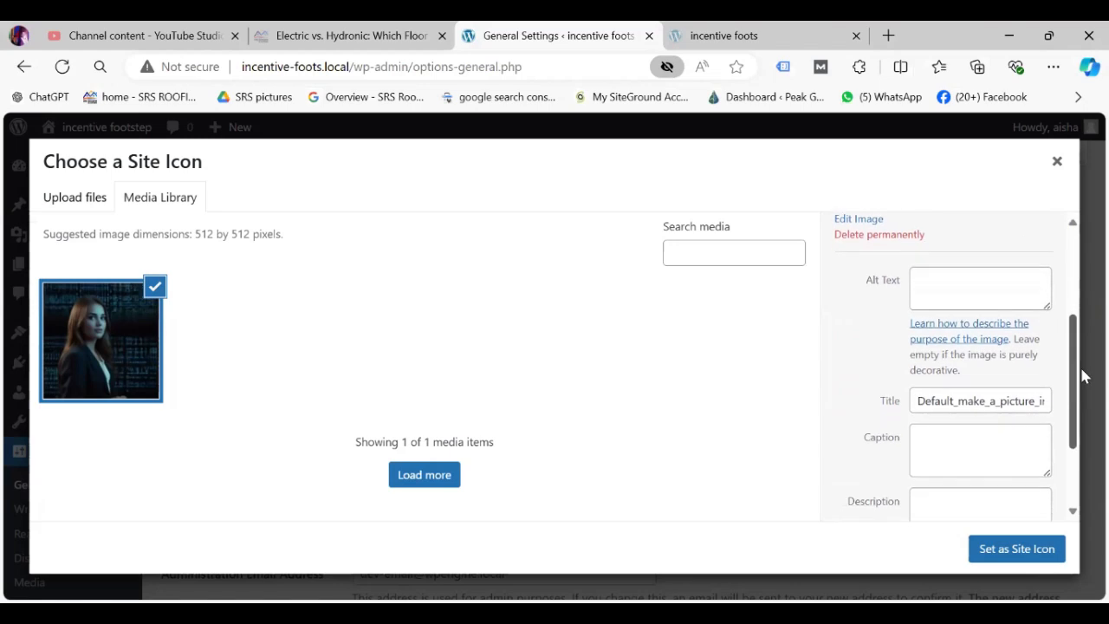
{"action": "left_click", "coordinate": [943, 290]}
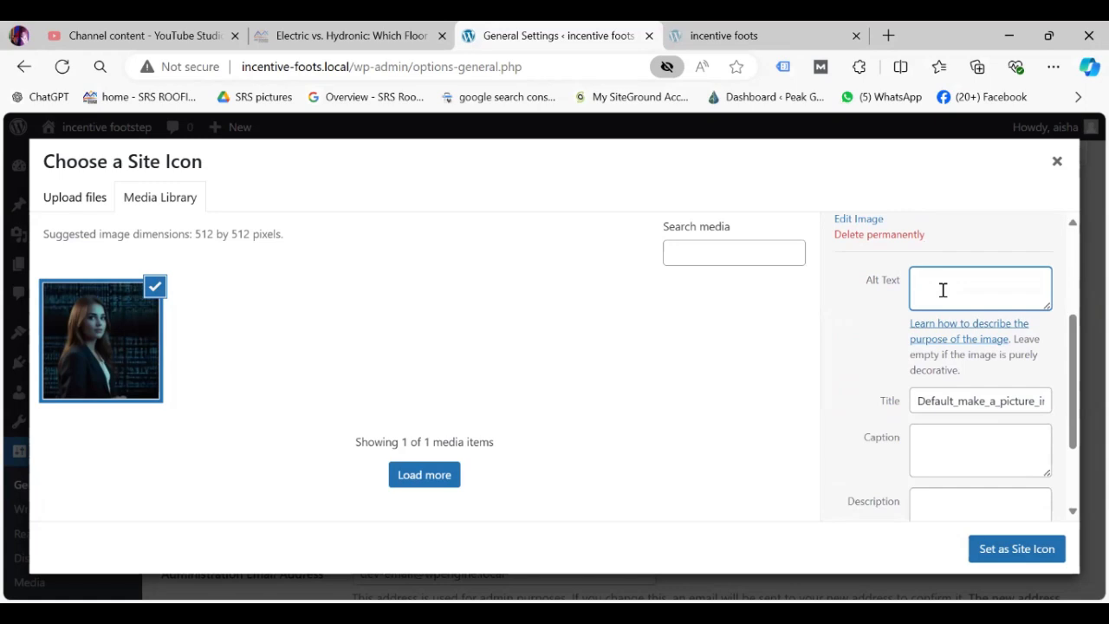
{"action": "type", "text": "incentive footstep"}
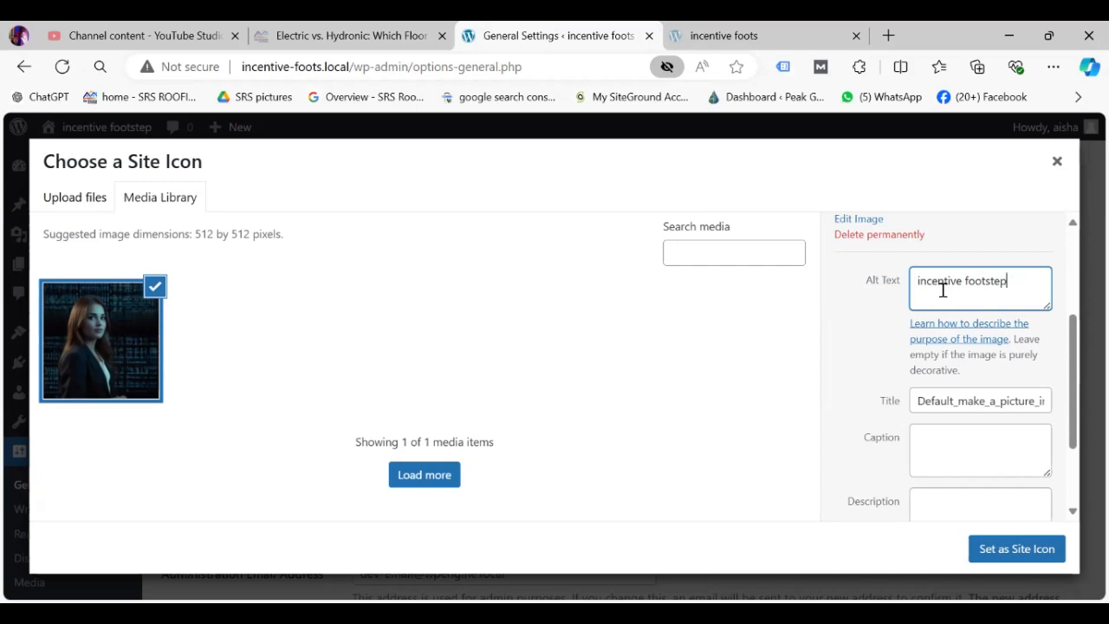
{"action": "left_click_drag", "start_coordinate": [915, 287], "coordinate": [1026, 284]}
{"action": "key", "text": "ctrl+c"}
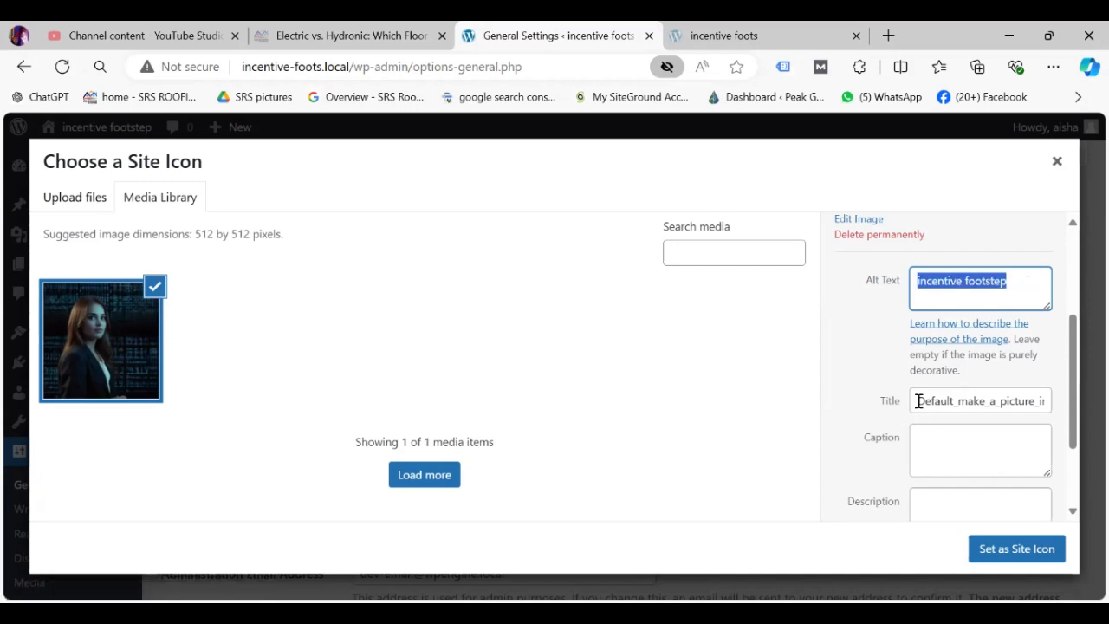
Step: Paste 'incentive footstep' into the image's Title, Caption and Description fields
{"action": "left_click_drag", "start_coordinate": [918, 400], "coordinate": [1085, 416]}
{"action": "key", "text": "ctrl+v"}
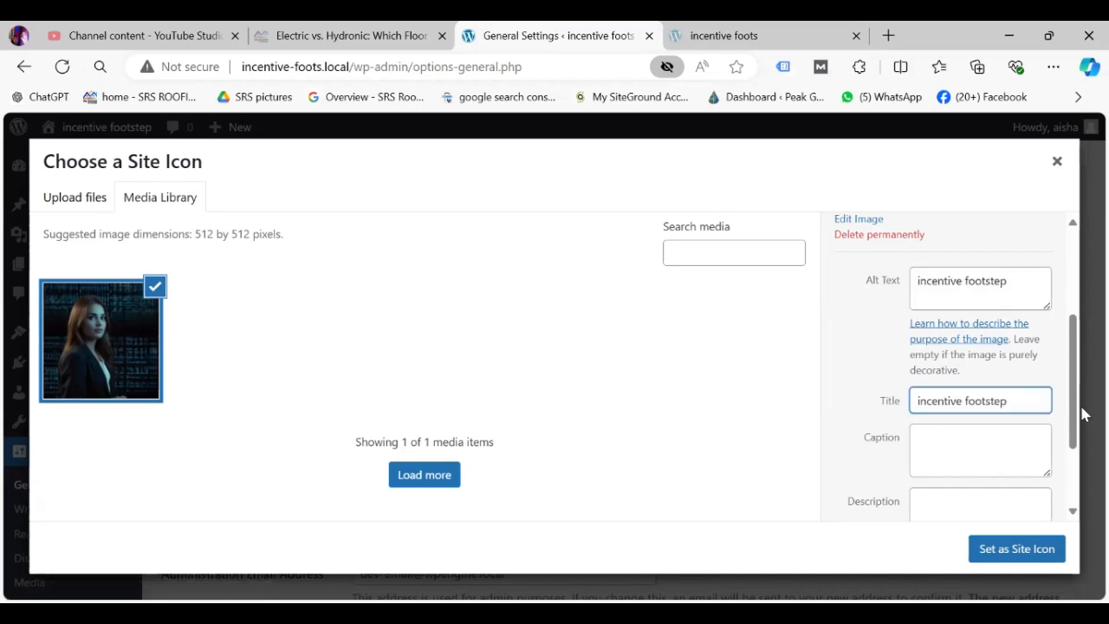
{"action": "left_click", "coordinate": [970, 442]}
{"action": "key", "text": "ctrl+v"}
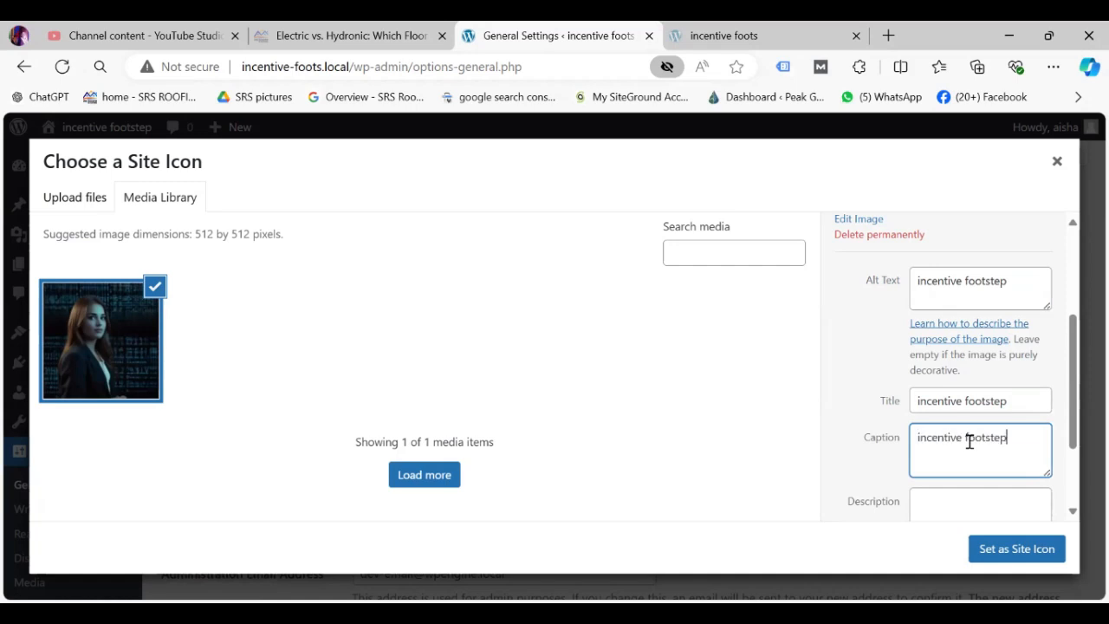
{"action": "left_click", "coordinate": [921, 507]}
{"action": "key", "text": "ctrl+v"}
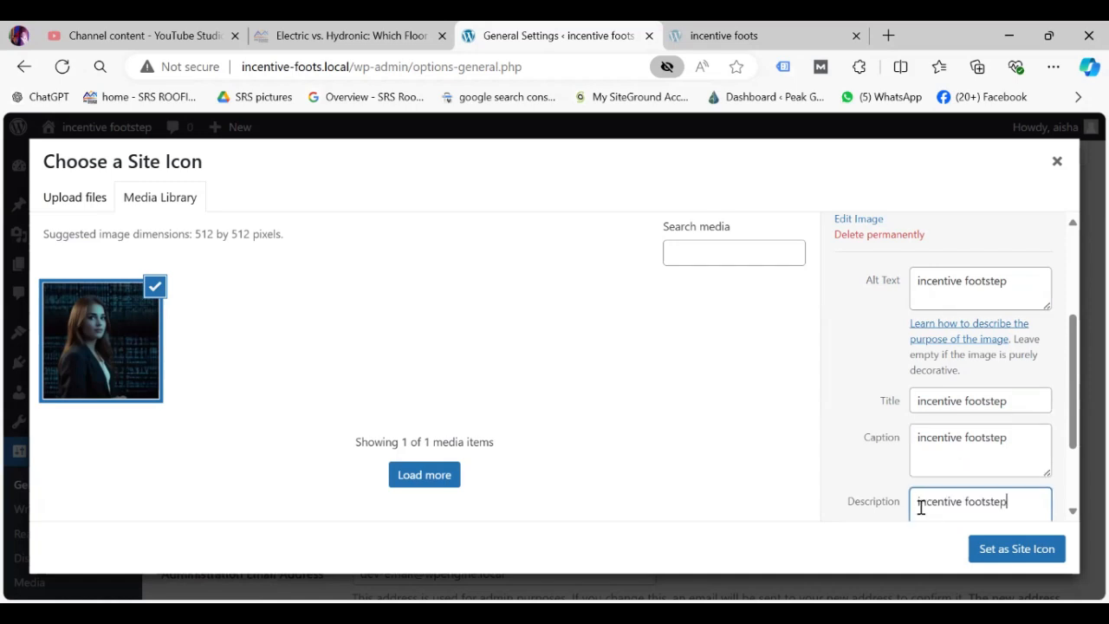
{"action": "left_click_drag", "start_coordinate": [1081, 358], "coordinate": [1083, 457]}
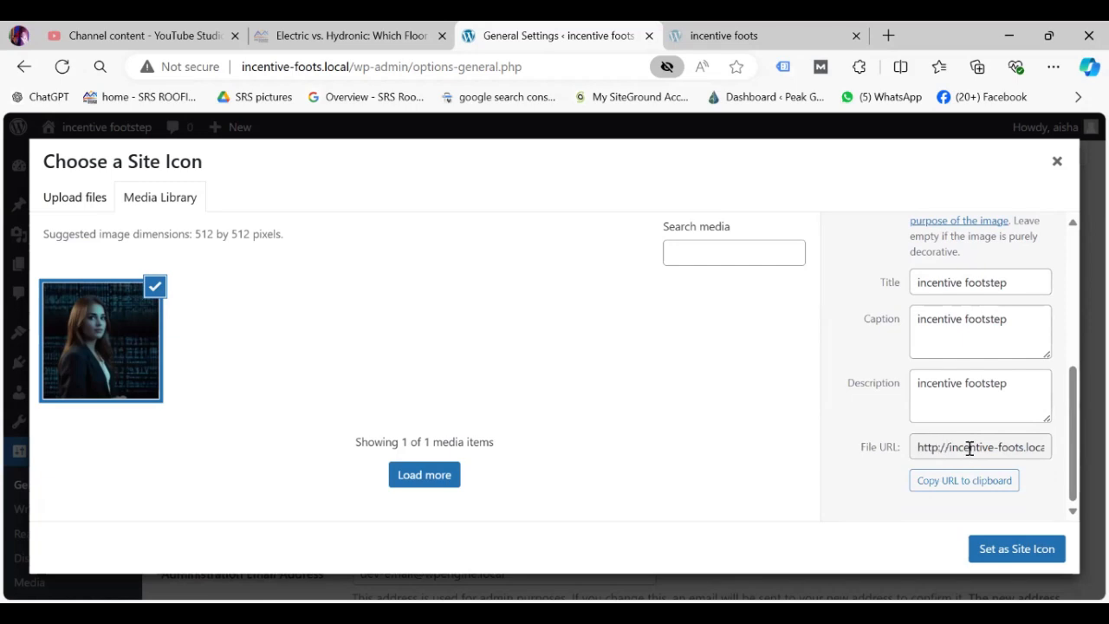
Step: Set the uploaded portrait as the Site Icon, keeping the default crop
{"action": "left_click", "coordinate": [1019, 549]}
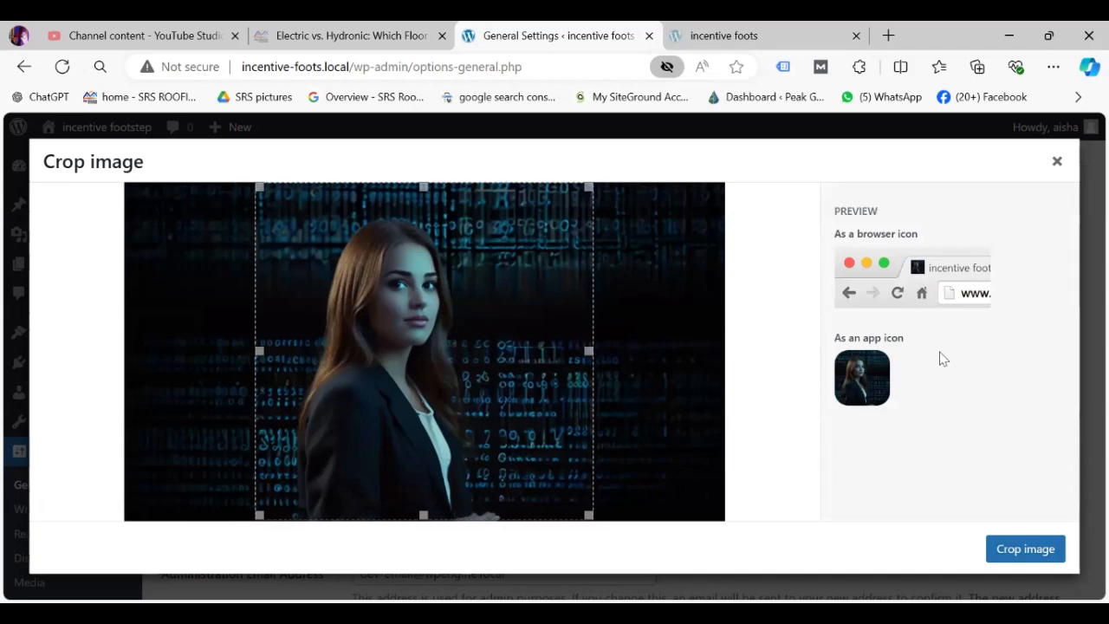
{"action": "left_click", "coordinate": [1032, 551]}
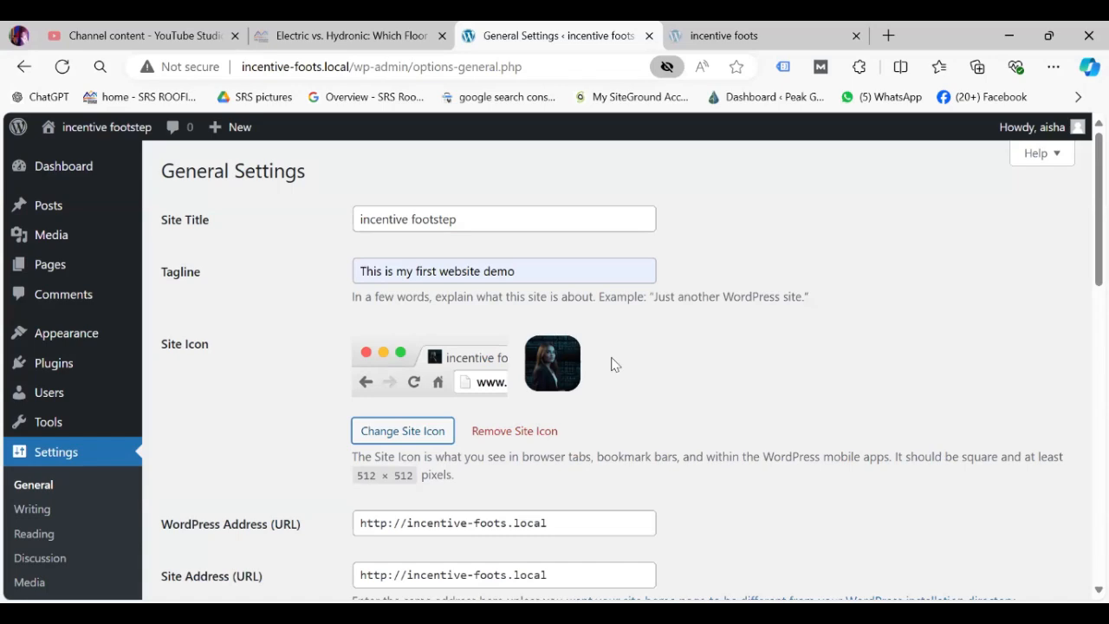
Step: Allow anyone to register, make Administrator the New User Default Role, and save changes
{"action": "left_click_drag", "start_coordinate": [1085, 255], "coordinate": [1082, 352]}
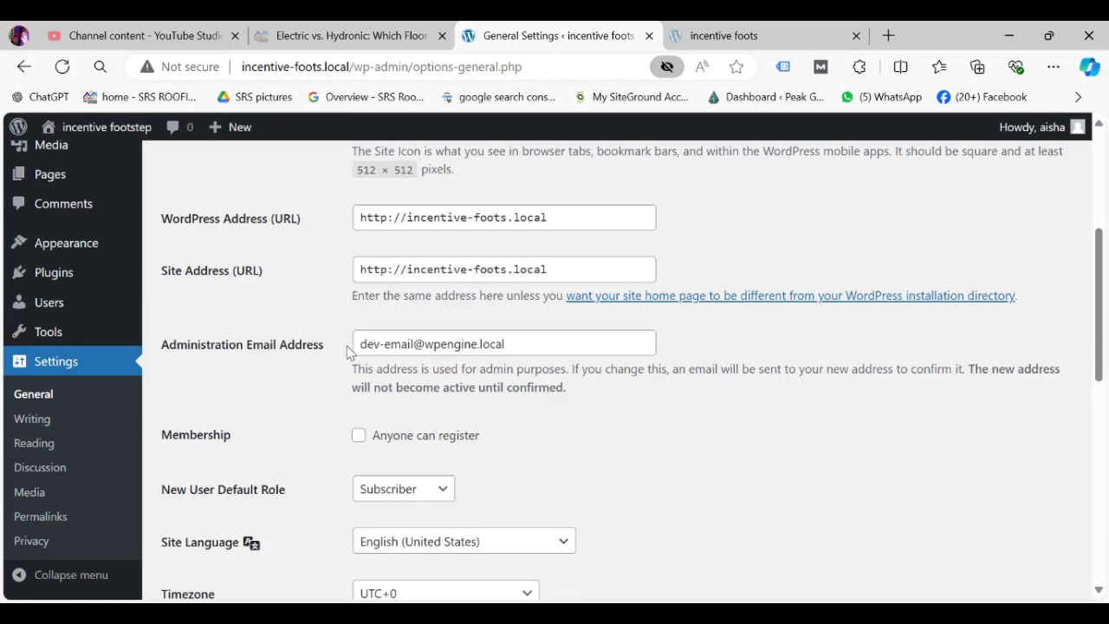
{"action": "left_click_drag", "start_coordinate": [1085, 327], "coordinate": [1085, 407]}
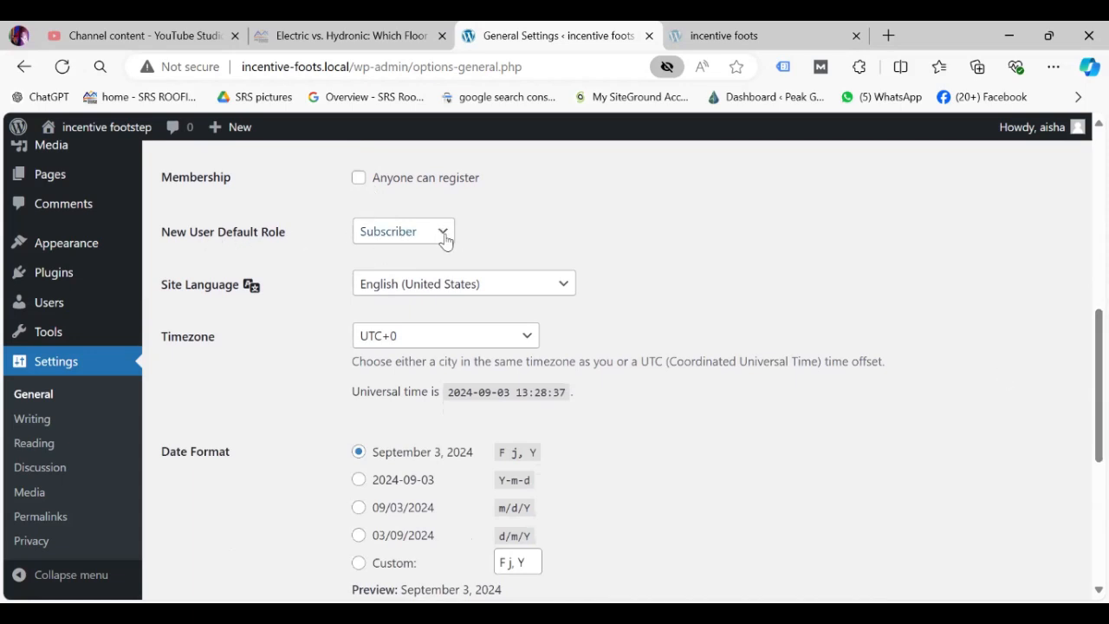
{"action": "left_click", "coordinate": [359, 181]}
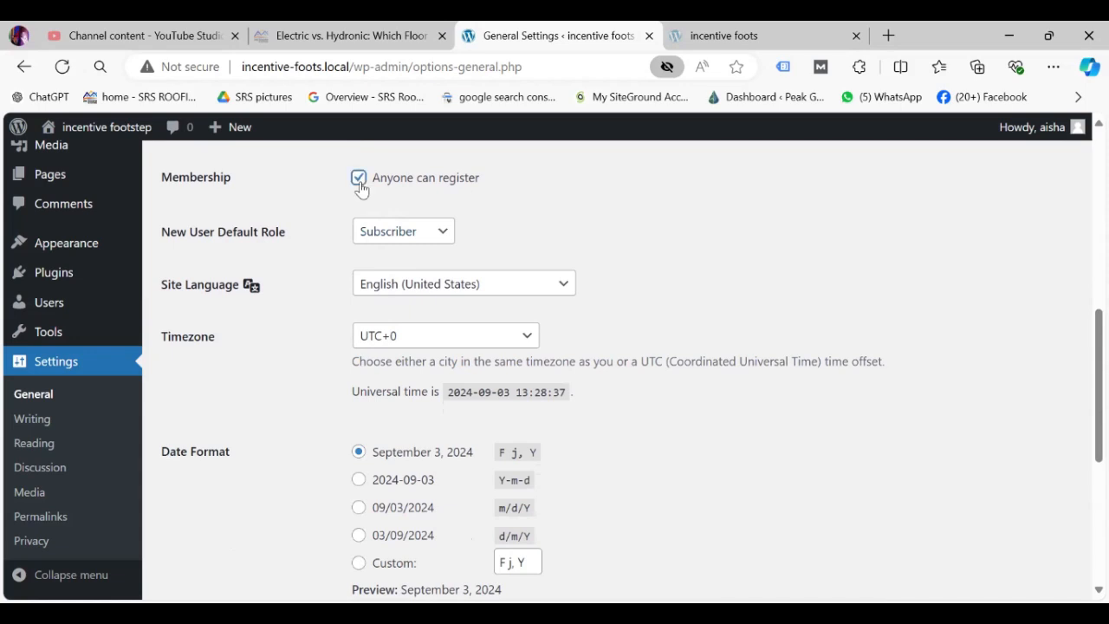
{"action": "left_click", "coordinate": [444, 244]}
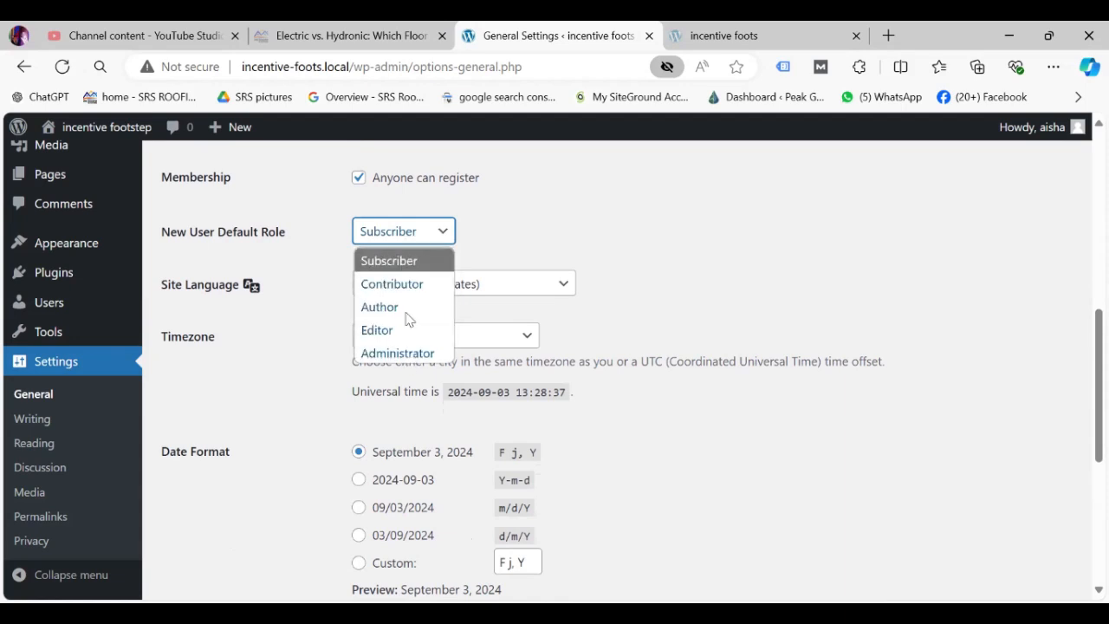
{"action": "left_click", "coordinate": [398, 354]}
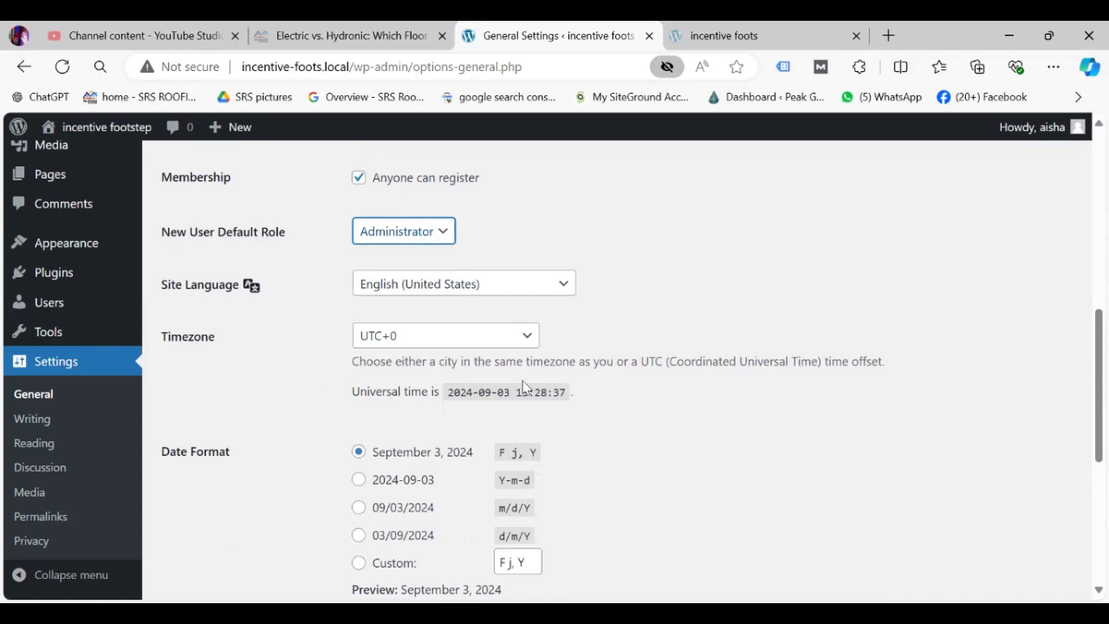
{"action": "left_click_drag", "start_coordinate": [1082, 376], "coordinate": [1082, 498]}
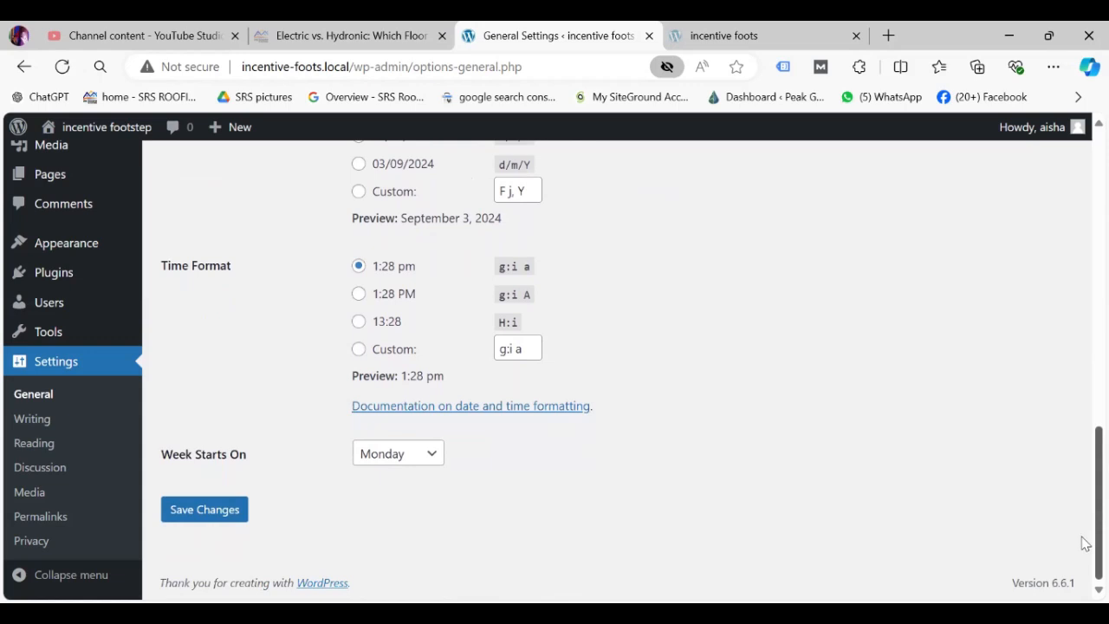
{"action": "left_click", "coordinate": [204, 510]}
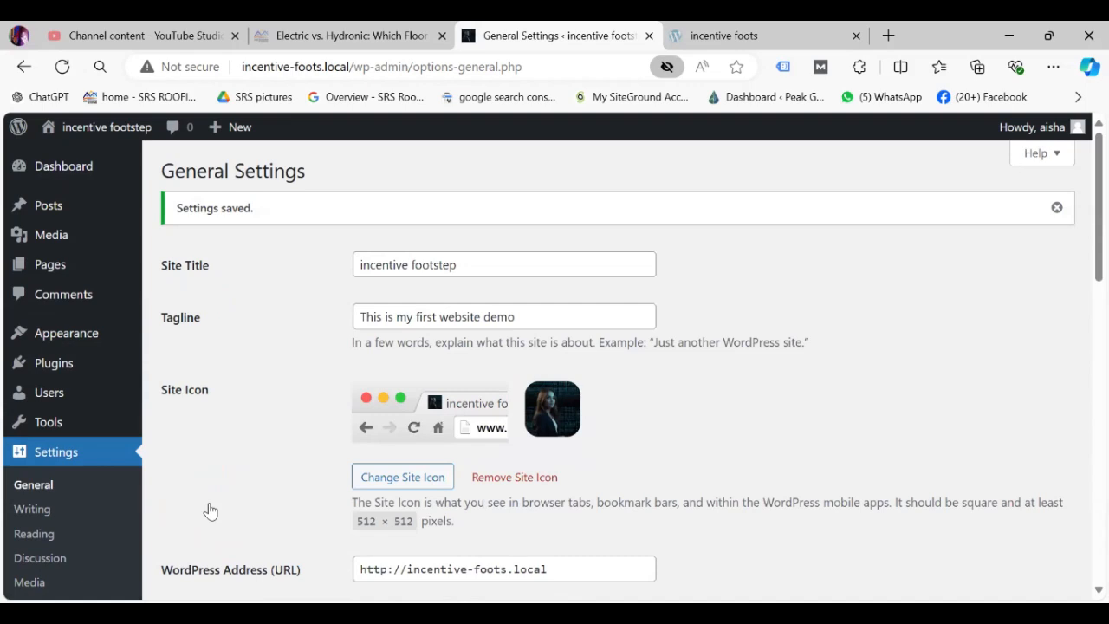
Step: Open Writing Settings and check the Default Post Category list, leaving it at Uncategorized
{"action": "left_click", "coordinate": [31, 511]}
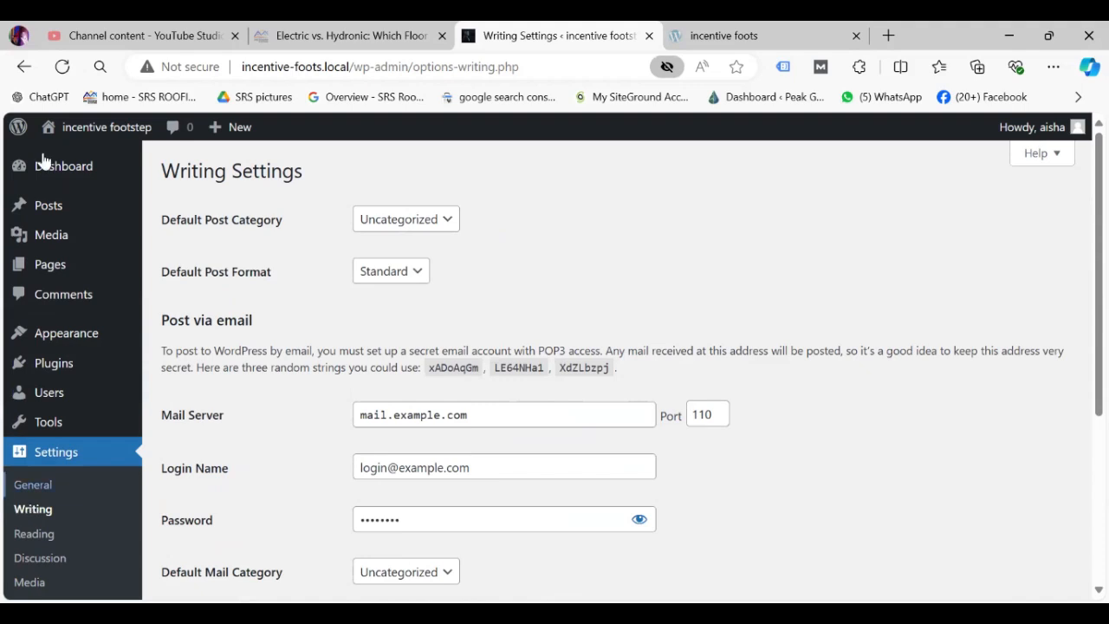
{"action": "left_click", "coordinate": [447, 222]}
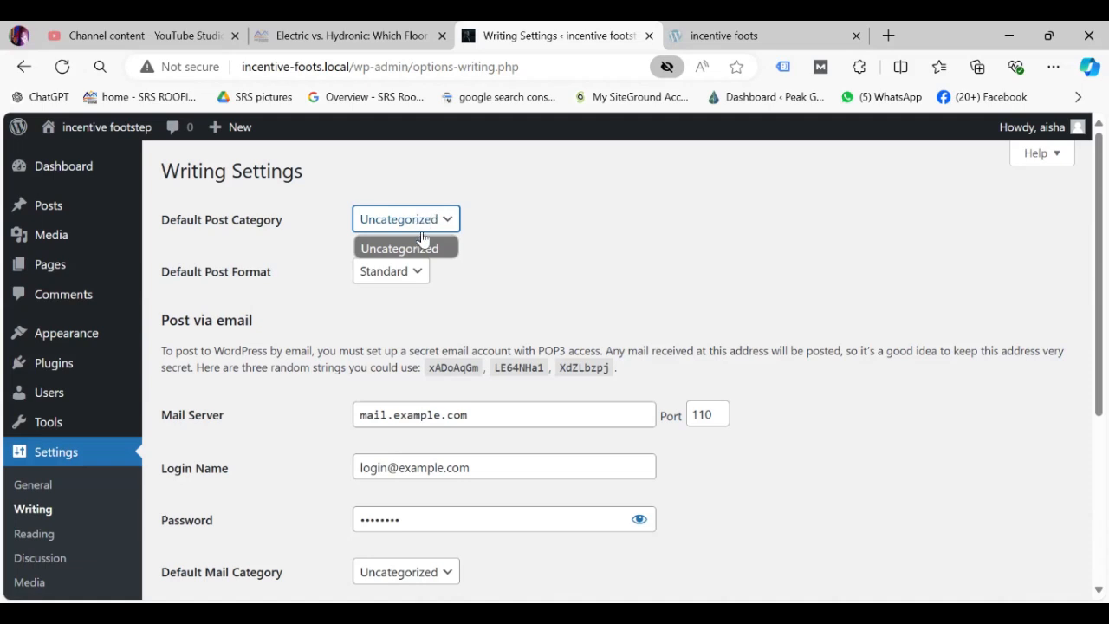
{"action": "left_click", "coordinate": [487, 227]}
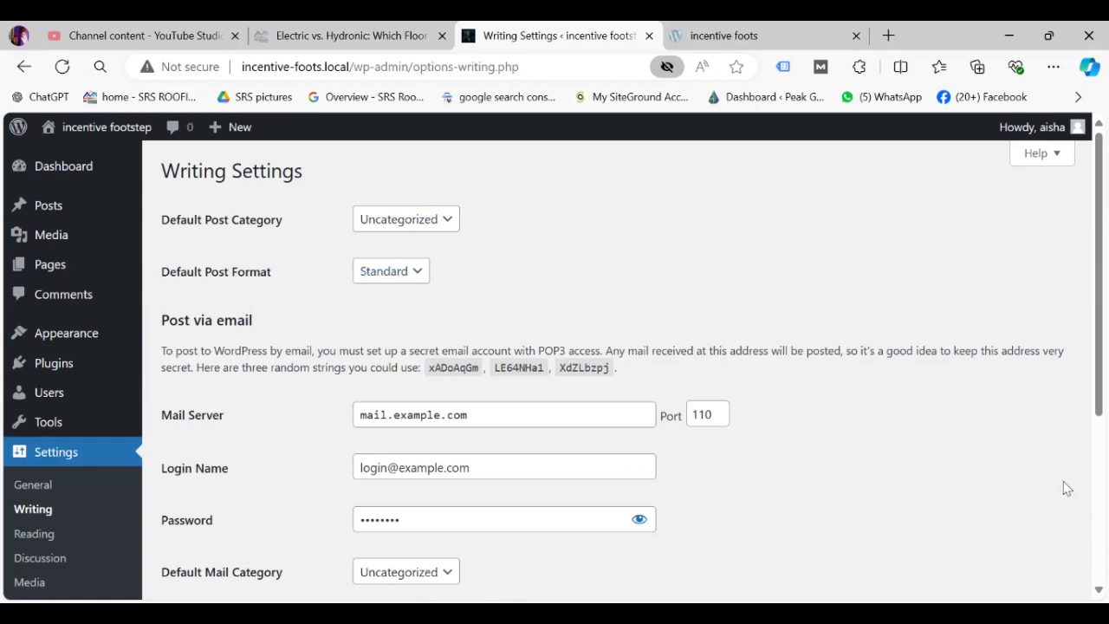
Step: Save the Writing Settings with Uncategorized as default category and Standard post format
{"action": "scroll", "coordinate": [1066, 488], "scroll_direction": "down", "scroll_amount": 3}
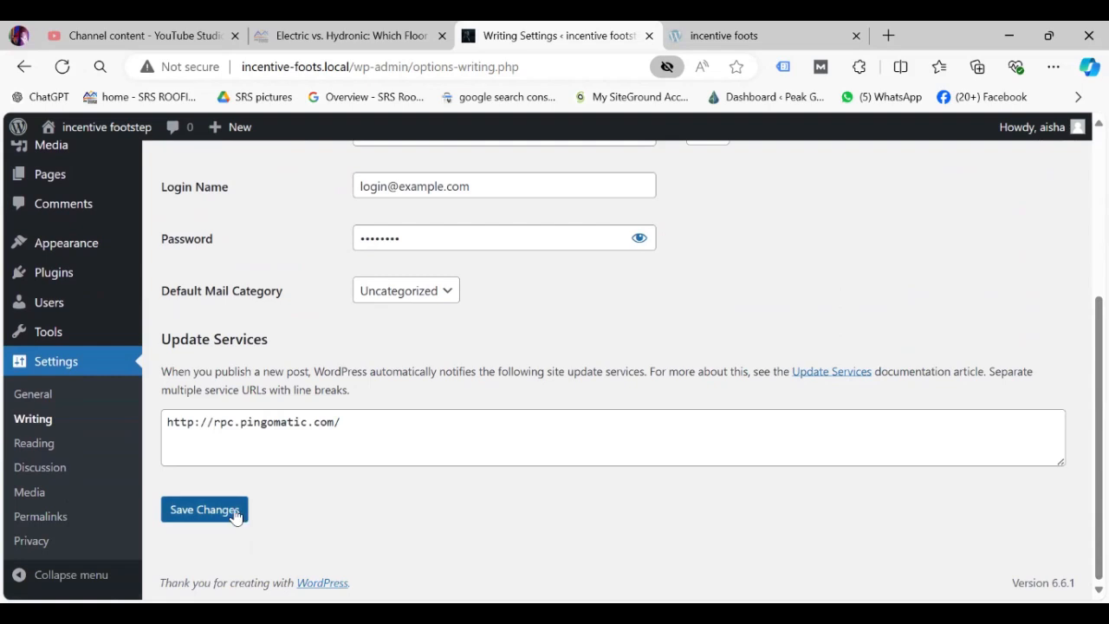
{"action": "left_click", "coordinate": [205, 510]}
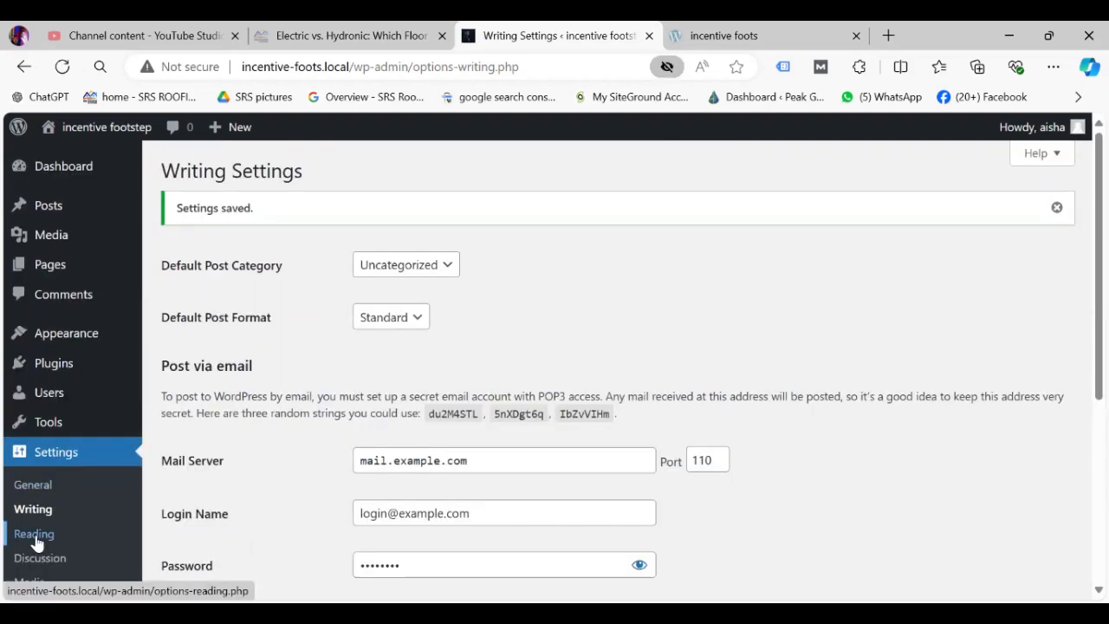
Step: Make the homepage a static Sample Page, leaving the Posts page as — Select —
{"action": "left_click", "coordinate": [33, 537]}
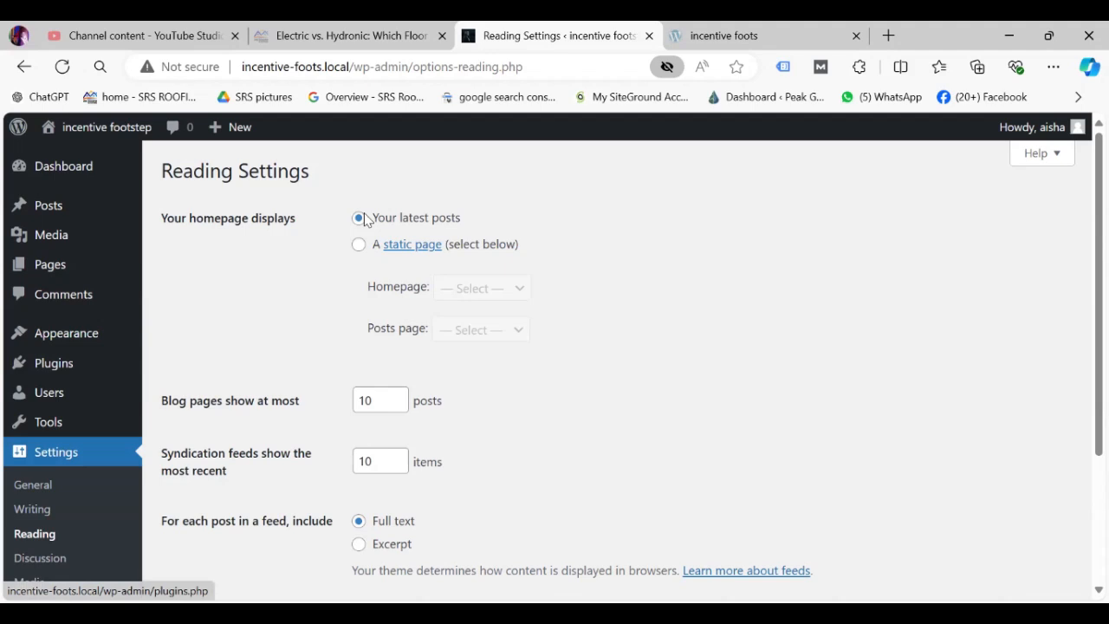
{"action": "left_click", "coordinate": [359, 245]}
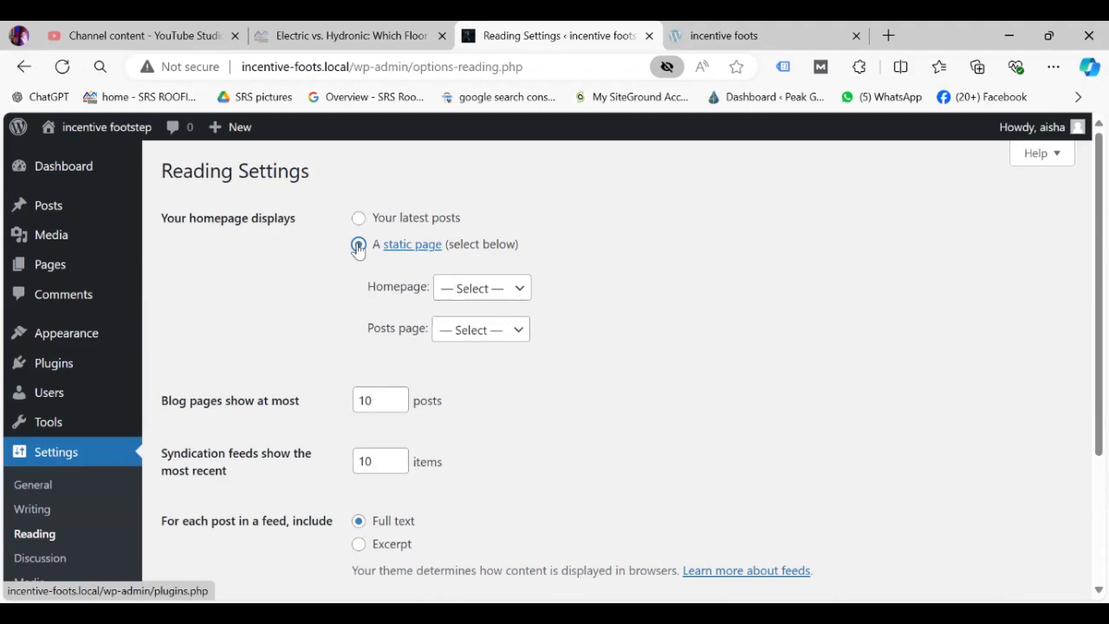
{"action": "left_click", "coordinate": [522, 292]}
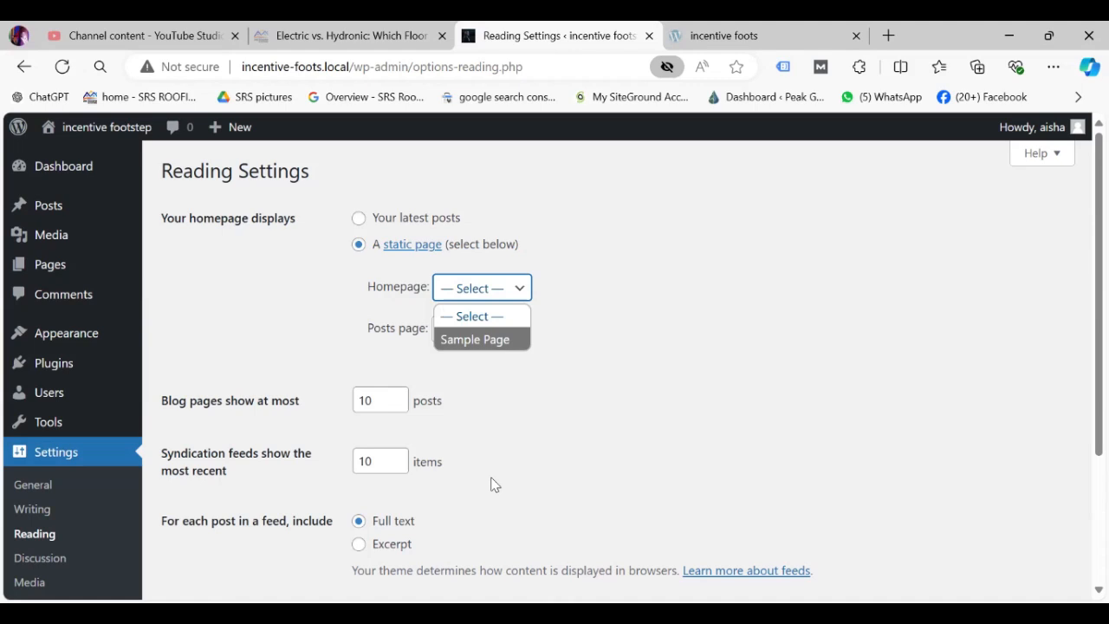
{"action": "left_click", "coordinate": [475, 339]}
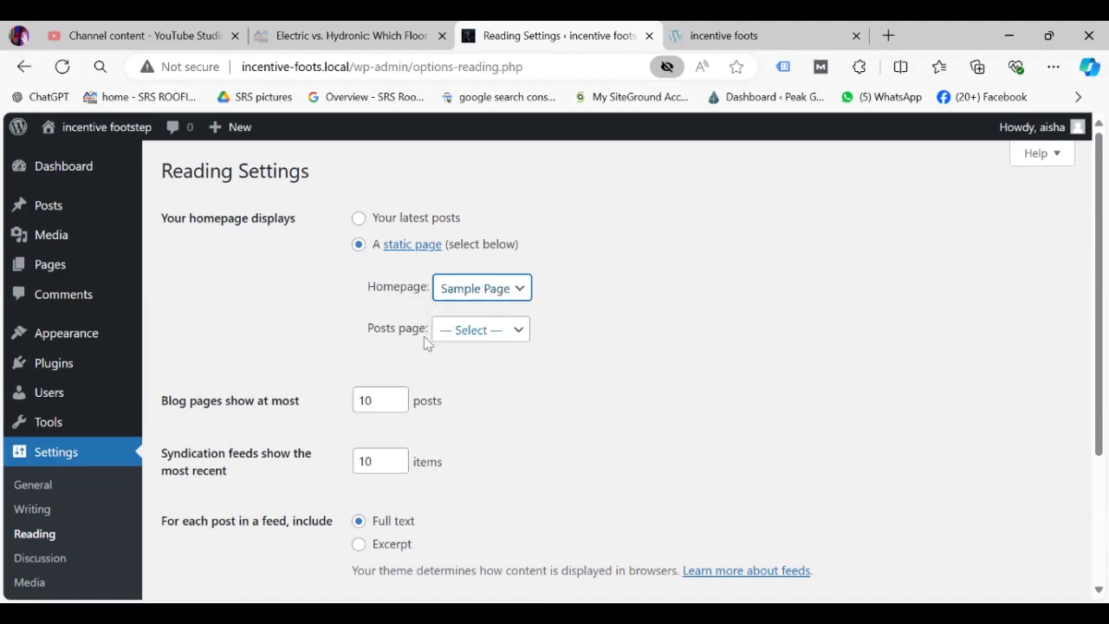
{"action": "left_click", "coordinate": [510, 333]}
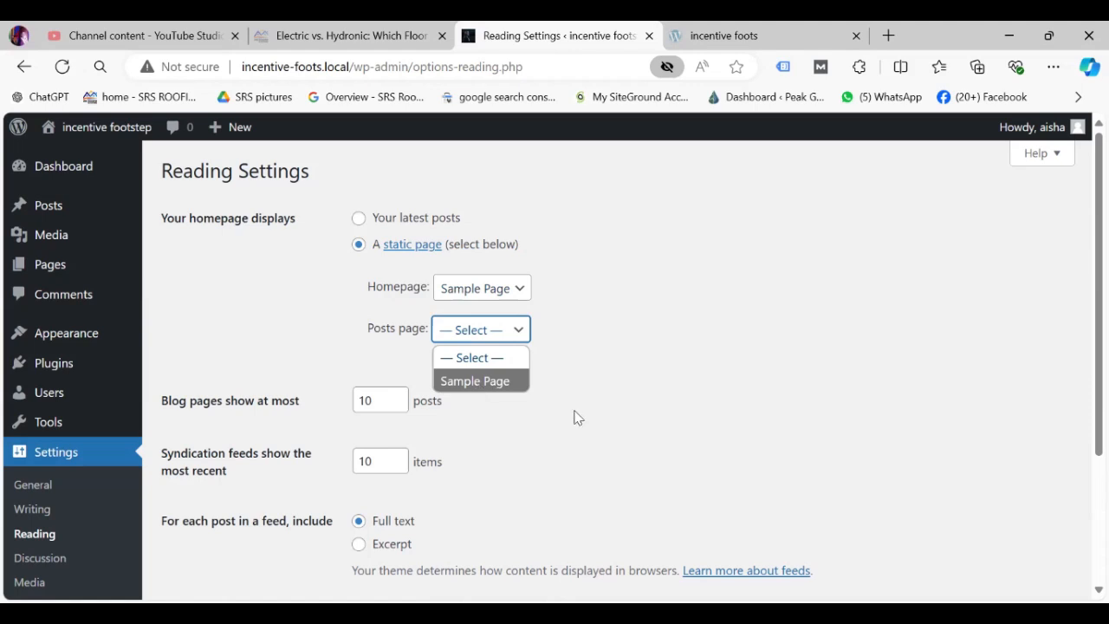
{"action": "left_click", "coordinate": [193, 442]}
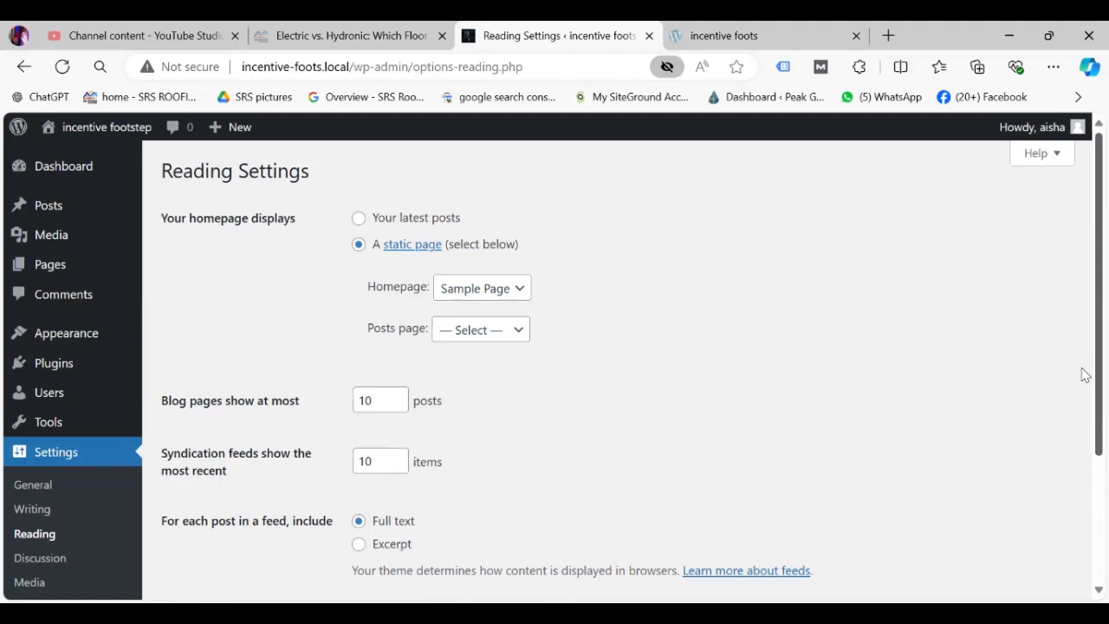
Step: Set feeds to show Excerpt instead of full text and save the Reading Settings
{"action": "scroll", "coordinate": [1083, 464], "scroll_direction": "down", "scroll_amount": 1}
{"action": "scroll", "coordinate": [1083, 485], "scroll_direction": "down", "scroll_amount": 1}
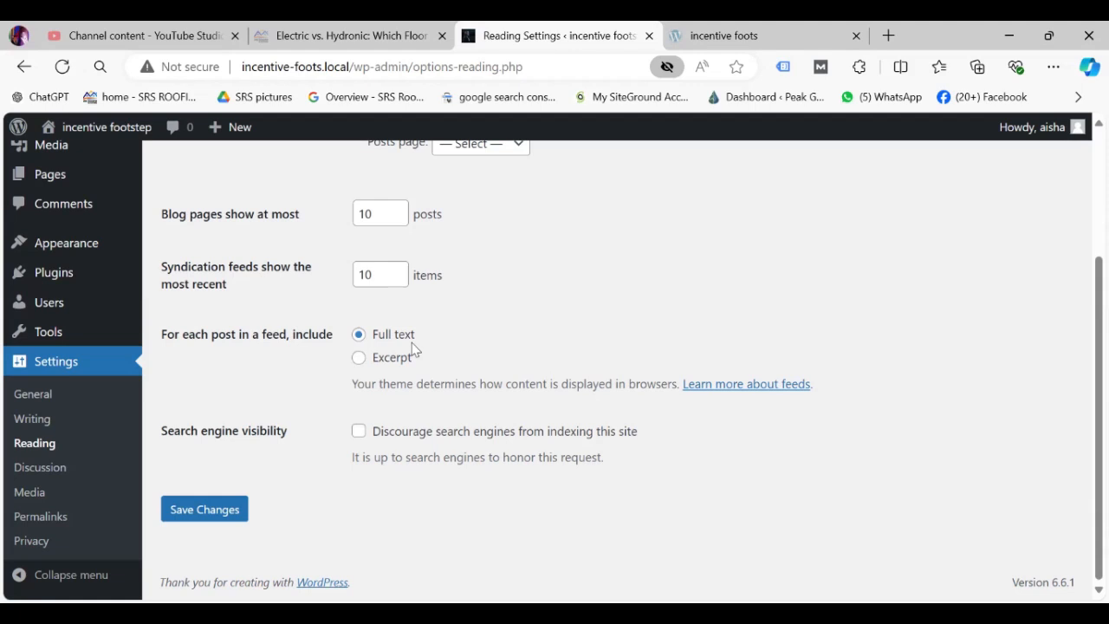
{"action": "left_click", "coordinate": [359, 359]}
{"action": "left_click", "coordinate": [220, 512]}
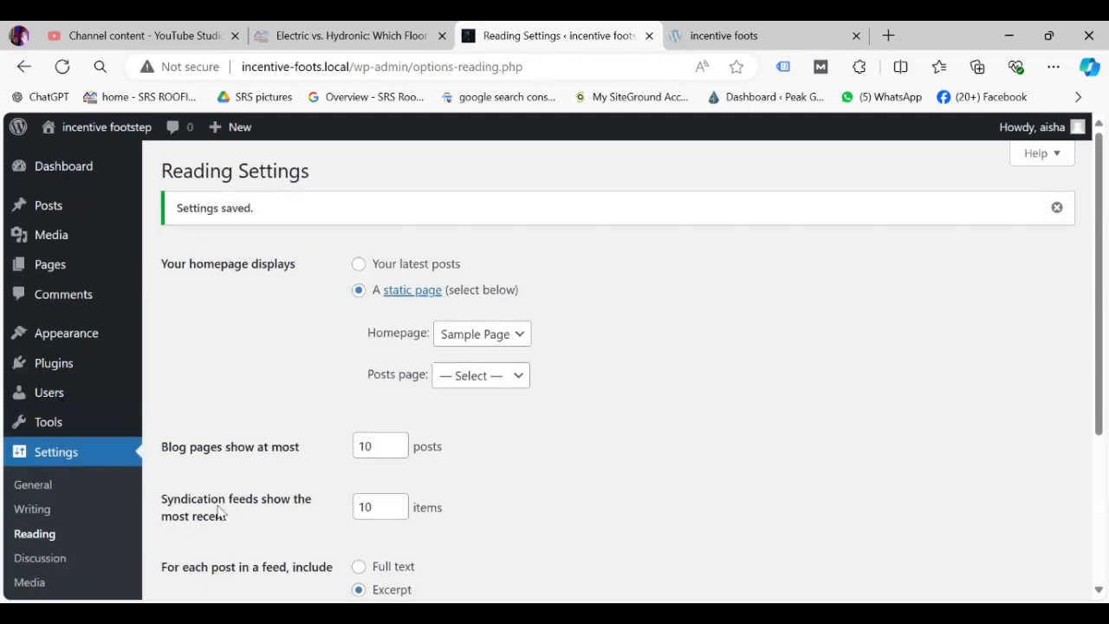
Step: In Discussion Settings, require comments to be manually approved
{"action": "left_click", "coordinate": [39, 563]}
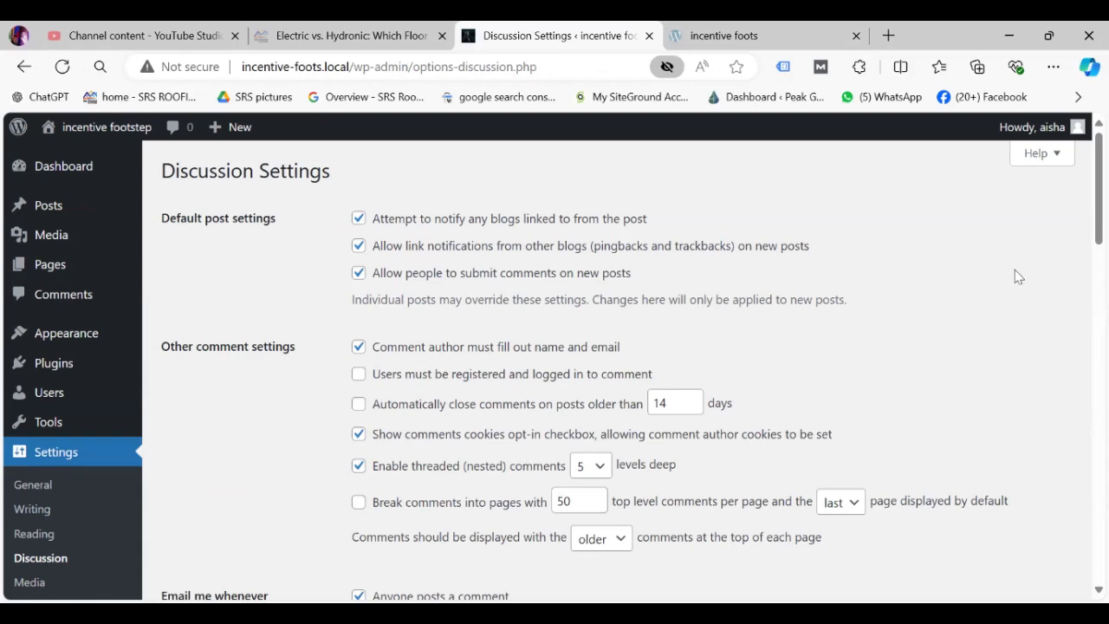
{"action": "left_click_drag", "start_coordinate": [1085, 219], "coordinate": [1085, 307]}
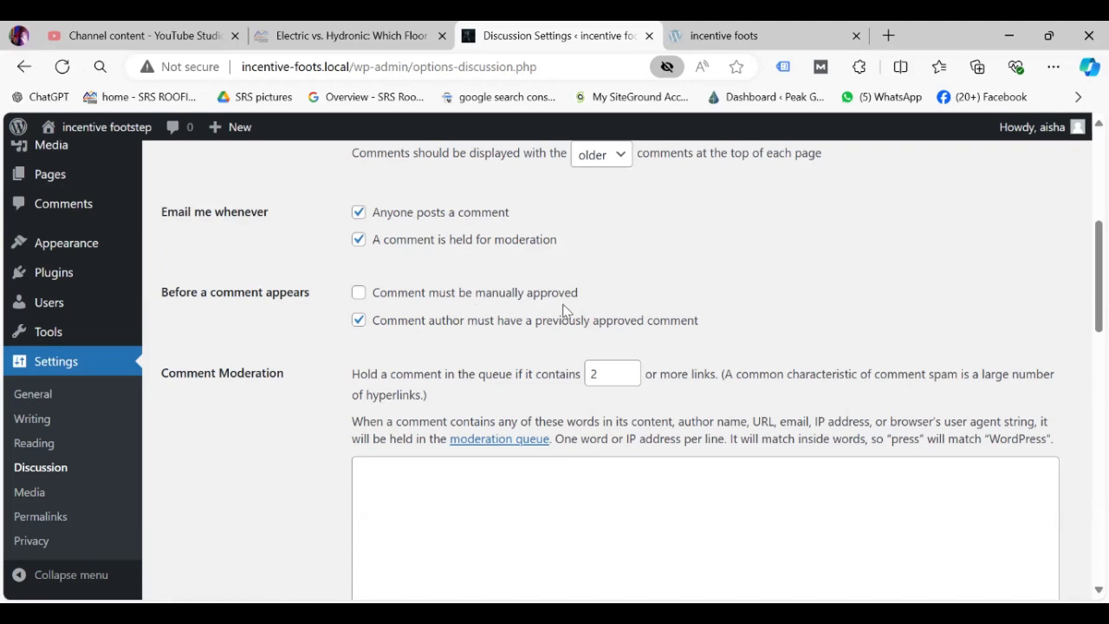
{"action": "left_click", "coordinate": [360, 294]}
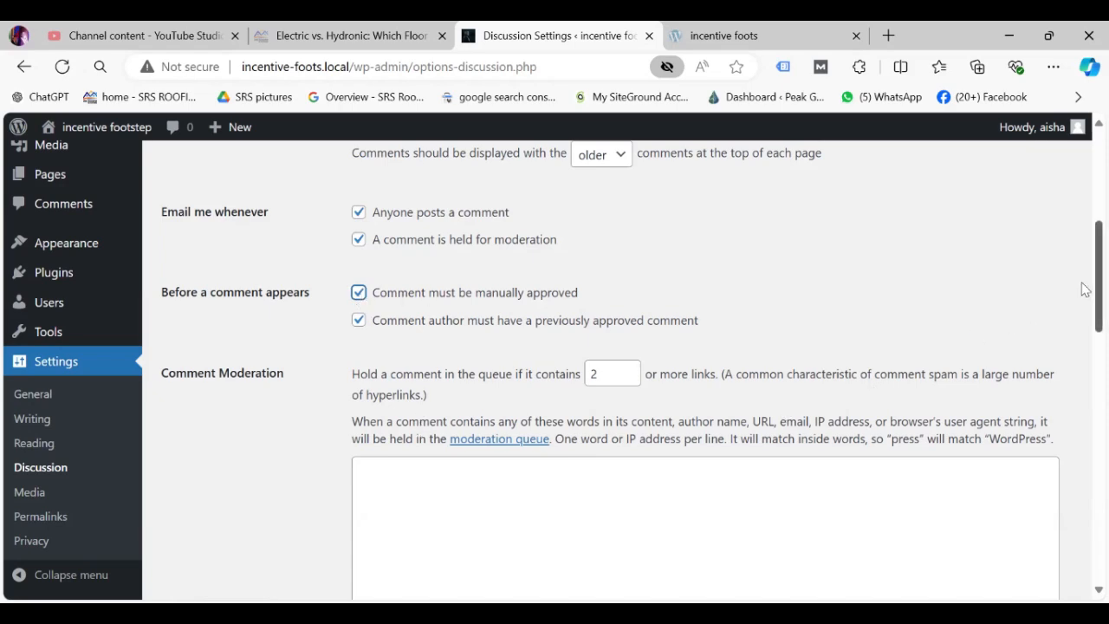
{"action": "left_click_drag", "start_coordinate": [1086, 290], "coordinate": [1086, 467]}
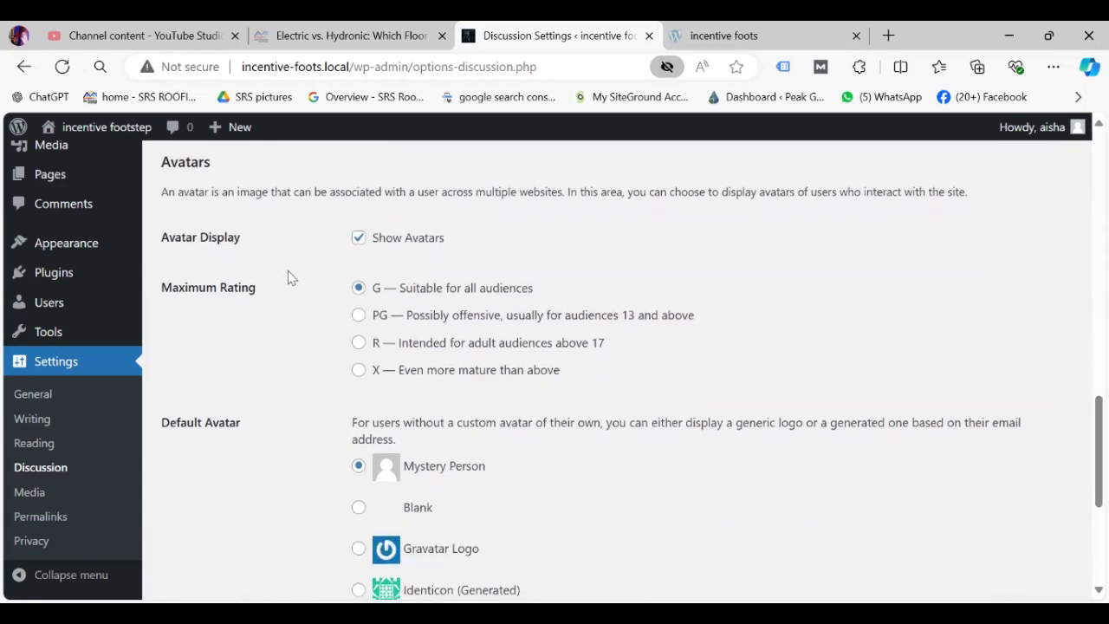
Step: Make RoboHash (Generated) the default avatar and save the discussion settings
{"action": "mouse_move", "coordinate": [1078, 130]}
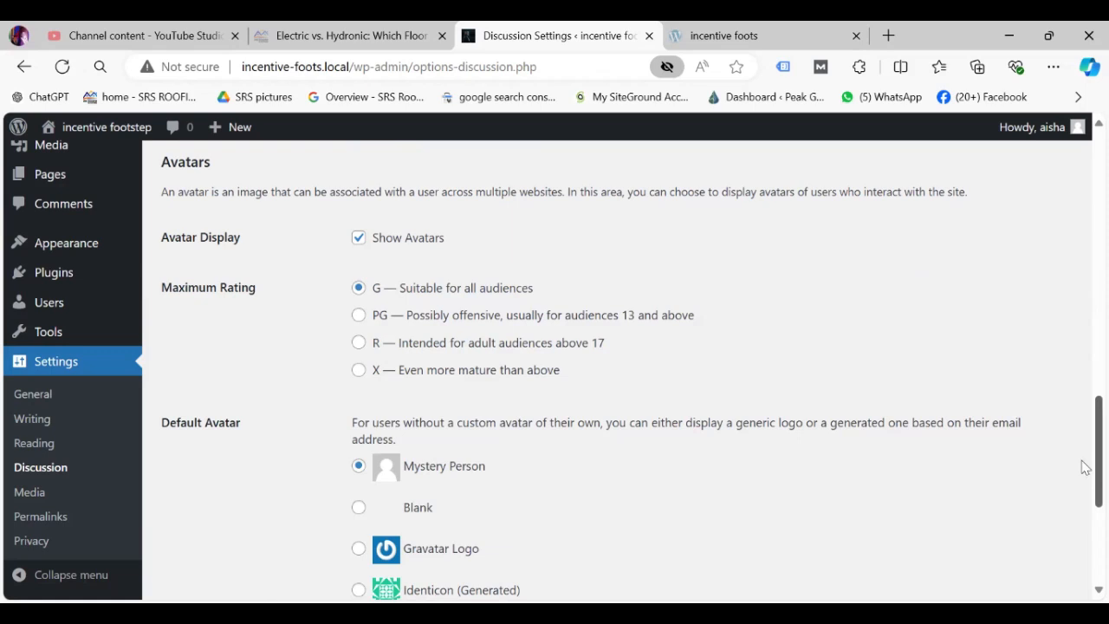
{"action": "scroll", "coordinate": [1083, 463], "scroll_direction": "down", "scroll_amount": 2}
{"action": "scroll", "coordinate": [1083, 498], "scroll_direction": "down", "scroll_amount": 2}
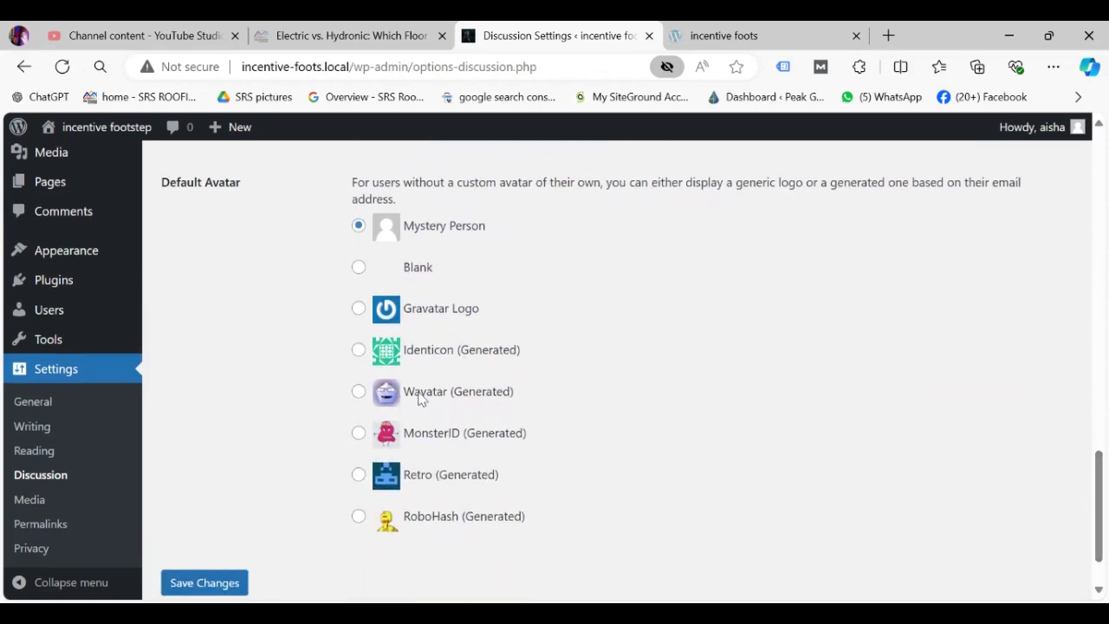
{"action": "left_click", "coordinate": [360, 518]}
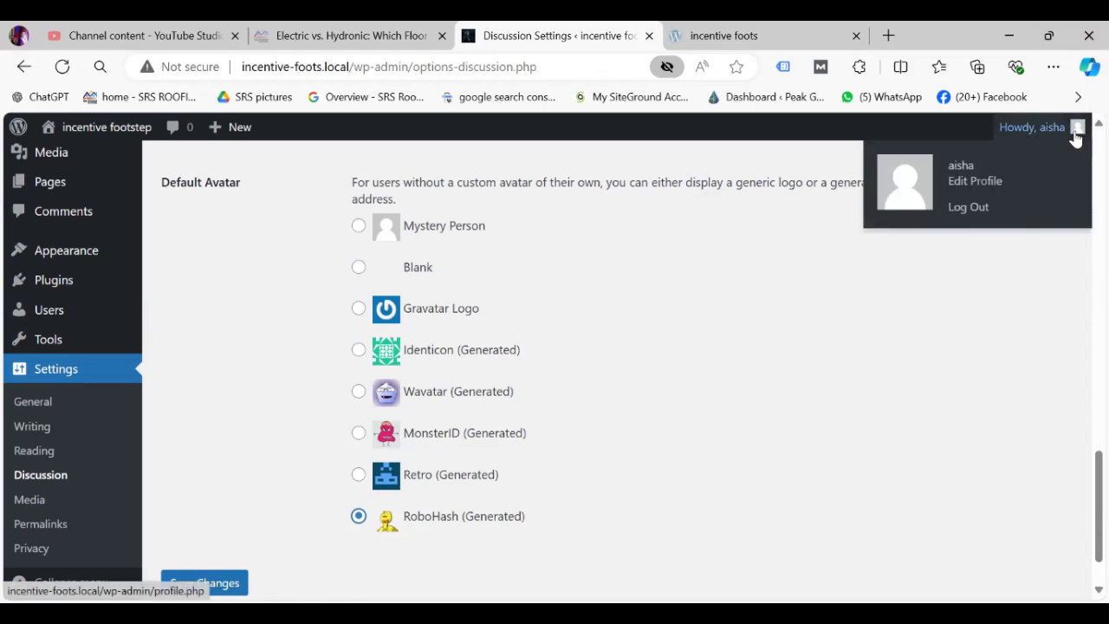
{"action": "left_click", "coordinate": [208, 584]}
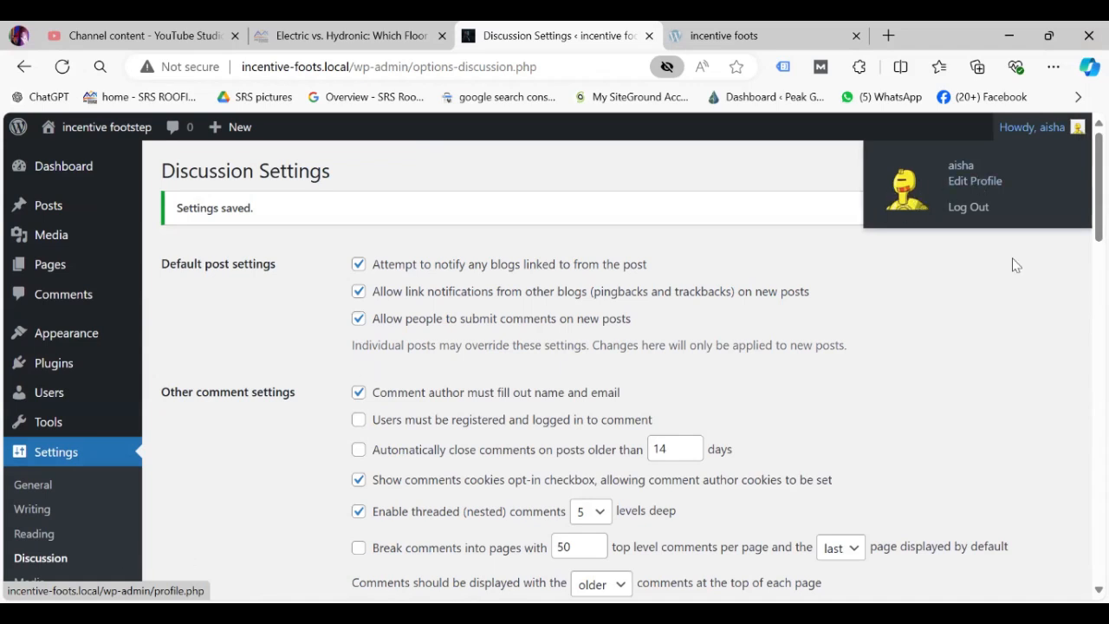
Step: Review the Media Settings image sizes: 150×150 thumbnail, 300 medium, 1024 large
{"action": "scroll", "coordinate": [1083, 225], "scroll_direction": "down", "scroll_amount": 3}
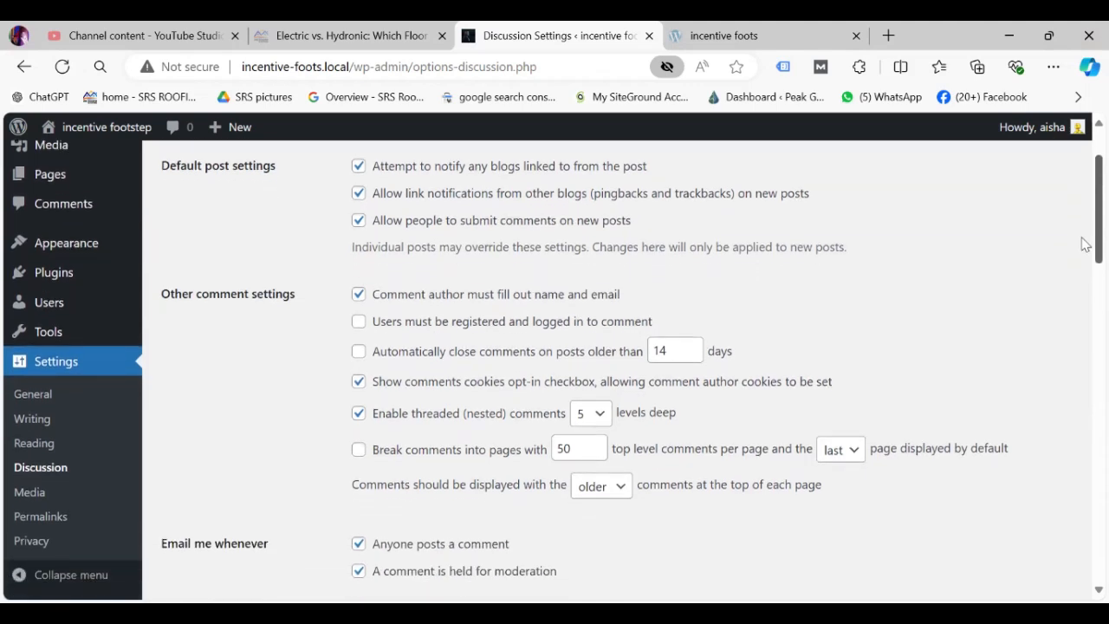
{"action": "left_click", "coordinate": [40, 495]}
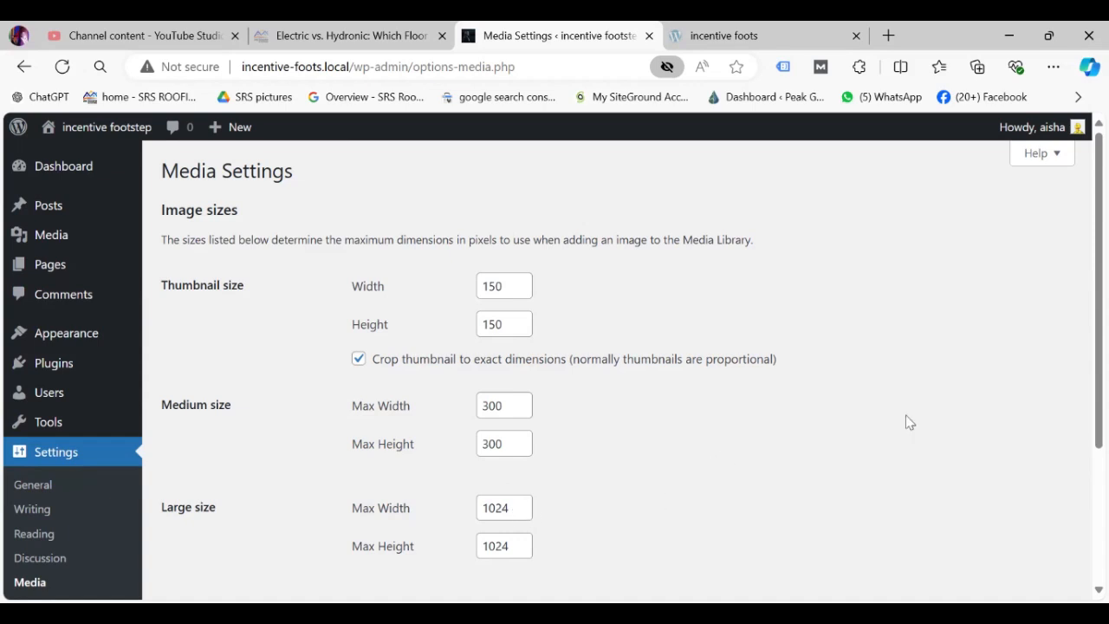
{"action": "scroll", "coordinate": [1083, 413], "scroll_direction": "down", "scroll_amount": 2}
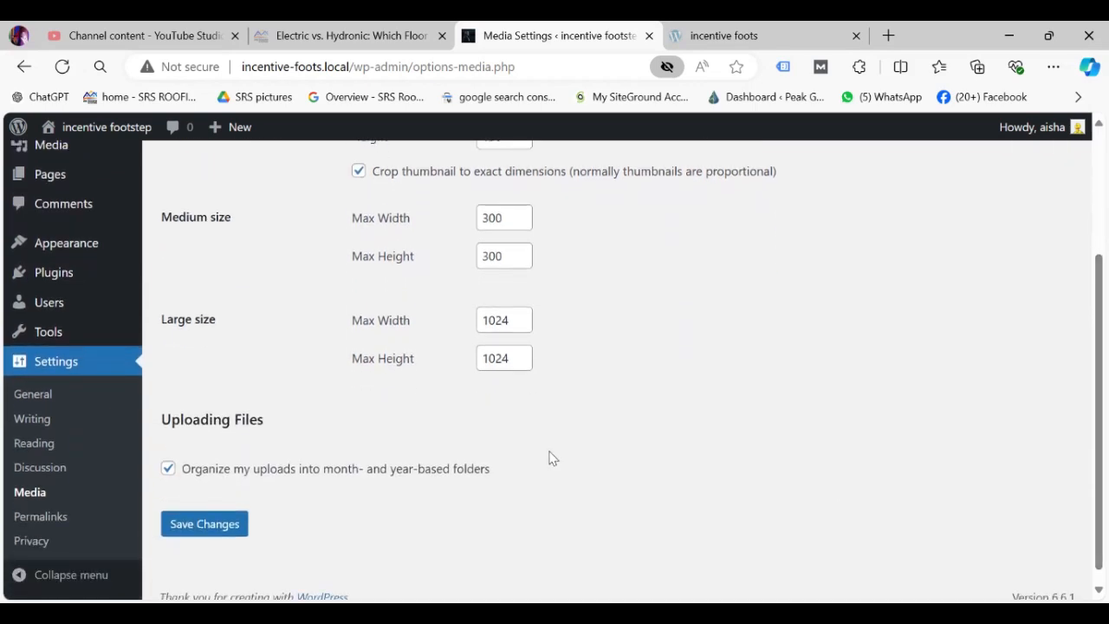
Step: Check that Permalink Settings have Post name (/%postname%/) selected
{"action": "left_click", "coordinate": [49, 525]}
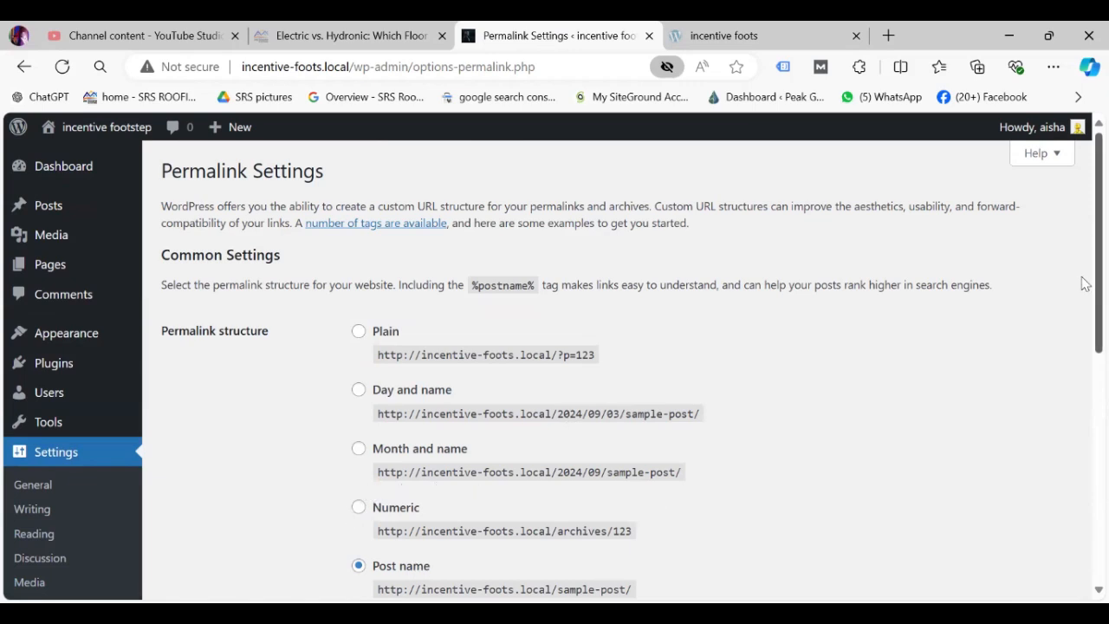
{"action": "scroll", "coordinate": [1083, 286], "scroll_direction": "down", "scroll_amount": 3}
{"action": "scroll", "coordinate": [1083, 401], "scroll_direction": "down", "scroll_amount": 1}
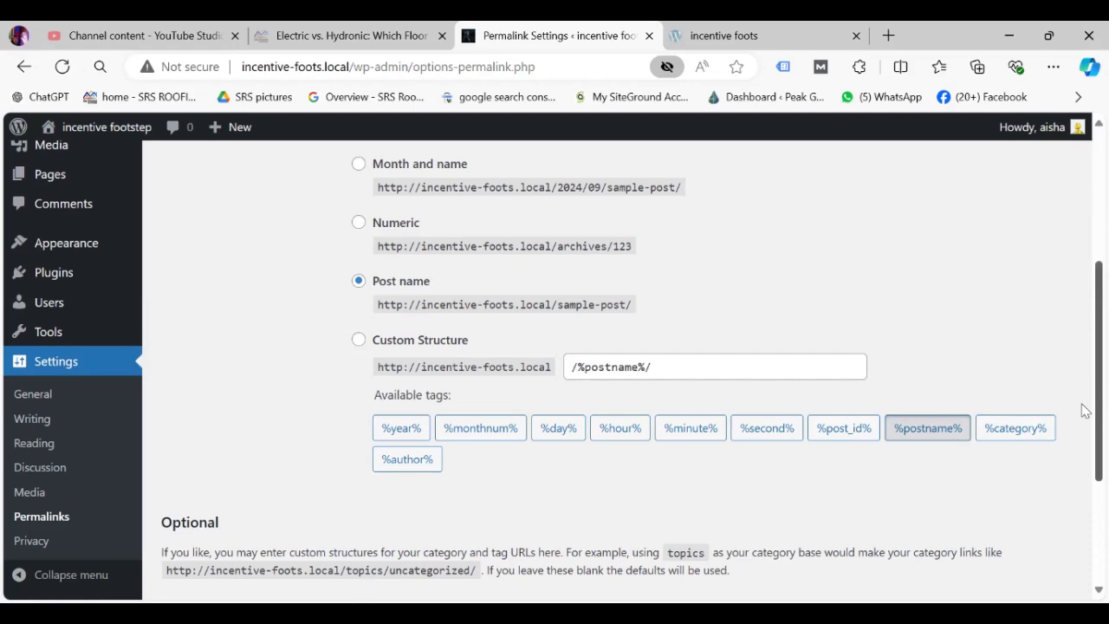
{"action": "scroll", "coordinate": [1084, 411], "scroll_direction": "down", "scroll_amount": 3}
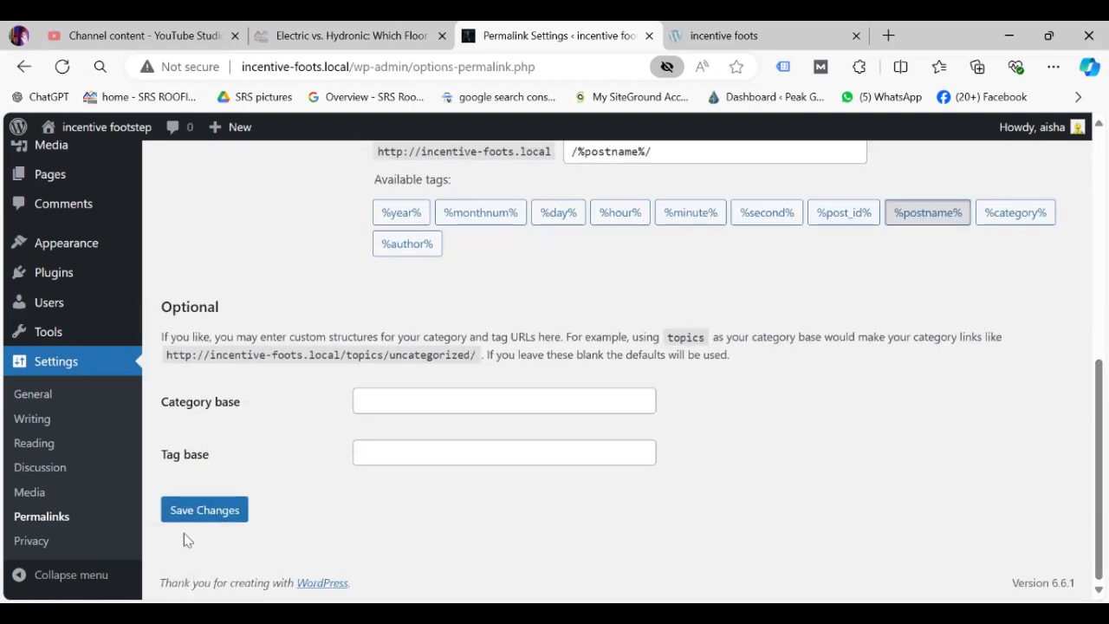
Step: Save the Post name permalinks and check the Permalink structure updated notice
{"action": "left_click", "coordinate": [208, 516]}
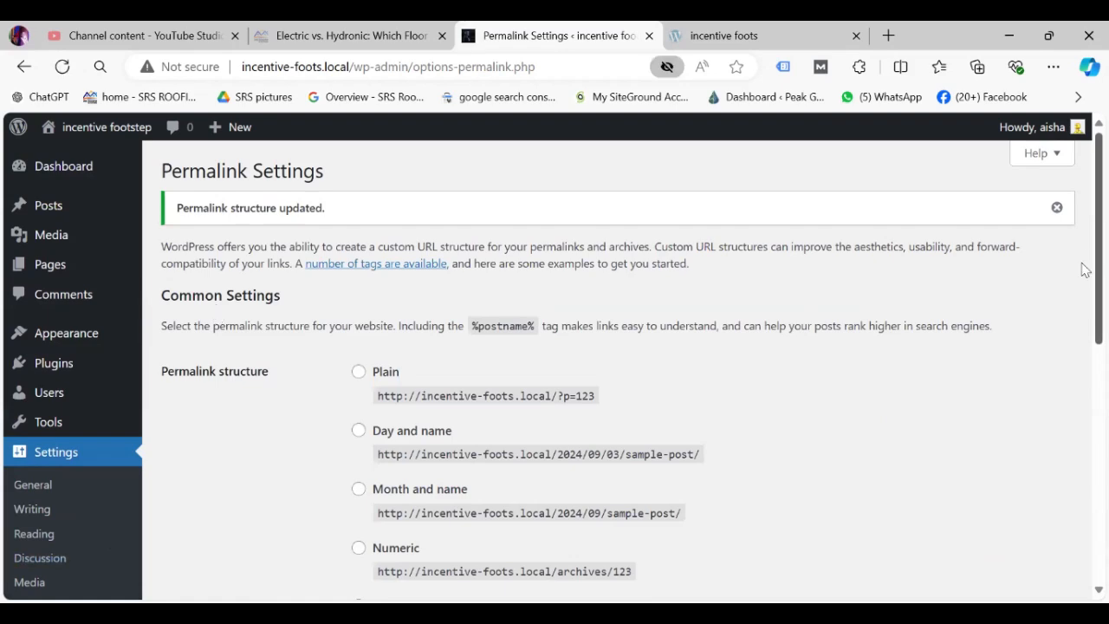
{"action": "scroll", "coordinate": [1082, 294], "scroll_direction": "down", "scroll_amount": 4}
{"action": "scroll", "coordinate": [1083, 463], "scroll_direction": "down", "scroll_amount": 1}
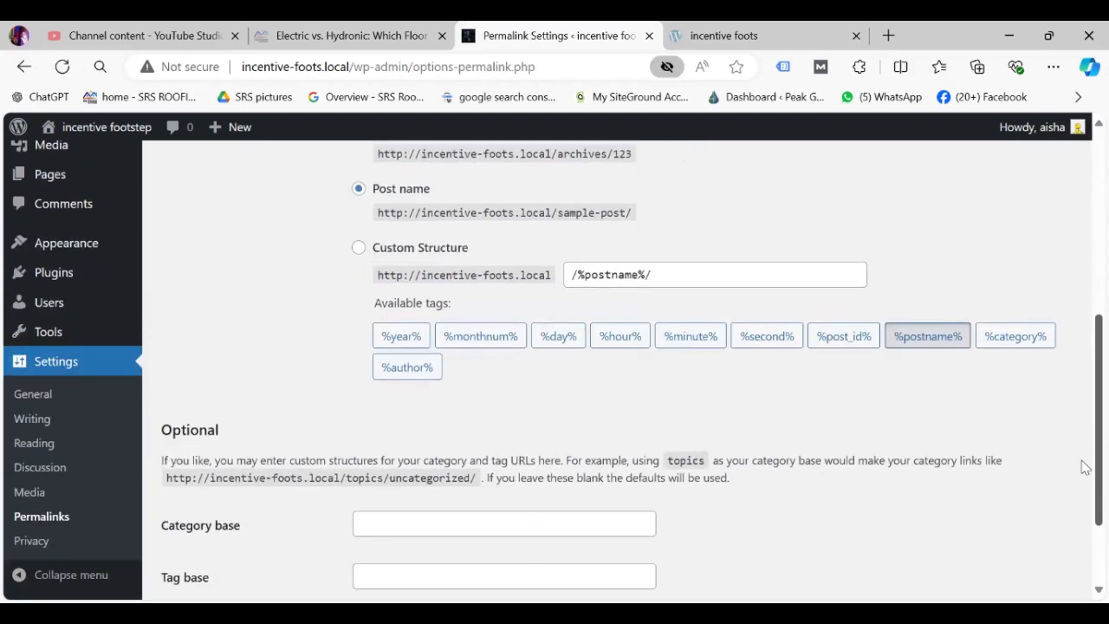
{"action": "scroll", "coordinate": [1082, 424], "scroll_direction": "up", "scroll_amount": 5}
{"action": "scroll", "coordinate": [1082, 269], "scroll_direction": "up", "scroll_amount": 1}
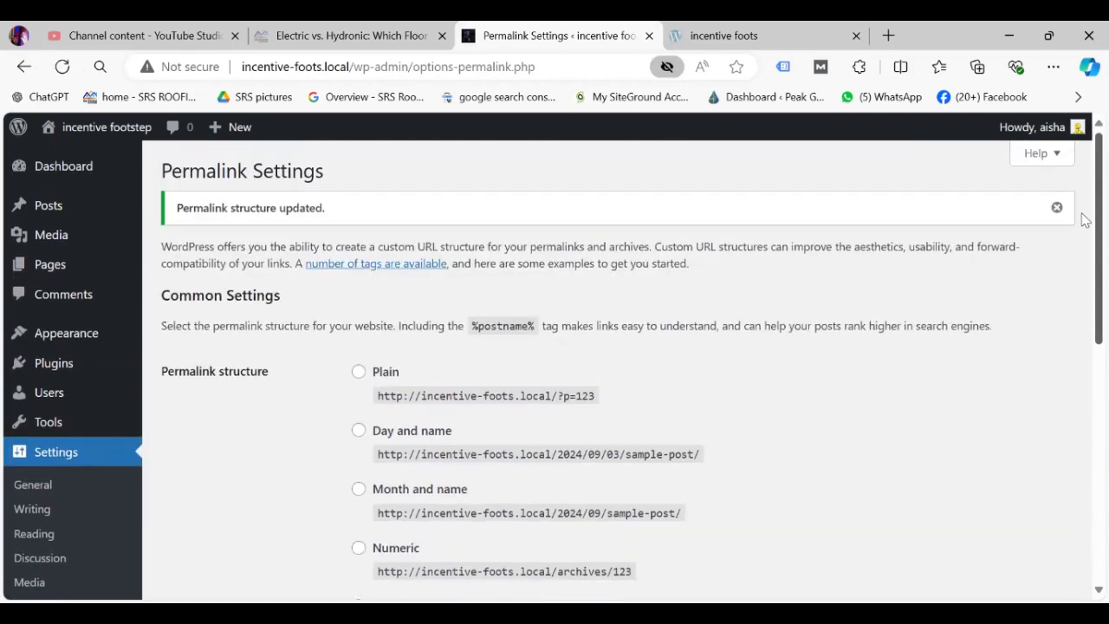